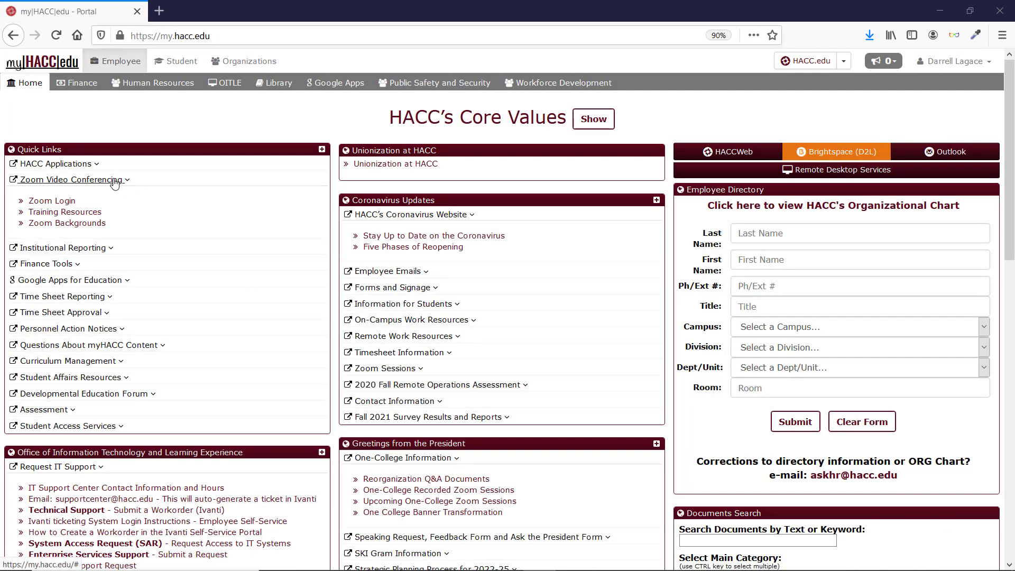
Open the college's Zoom site from the Zoom Login quick link.
left_click(42, 203)
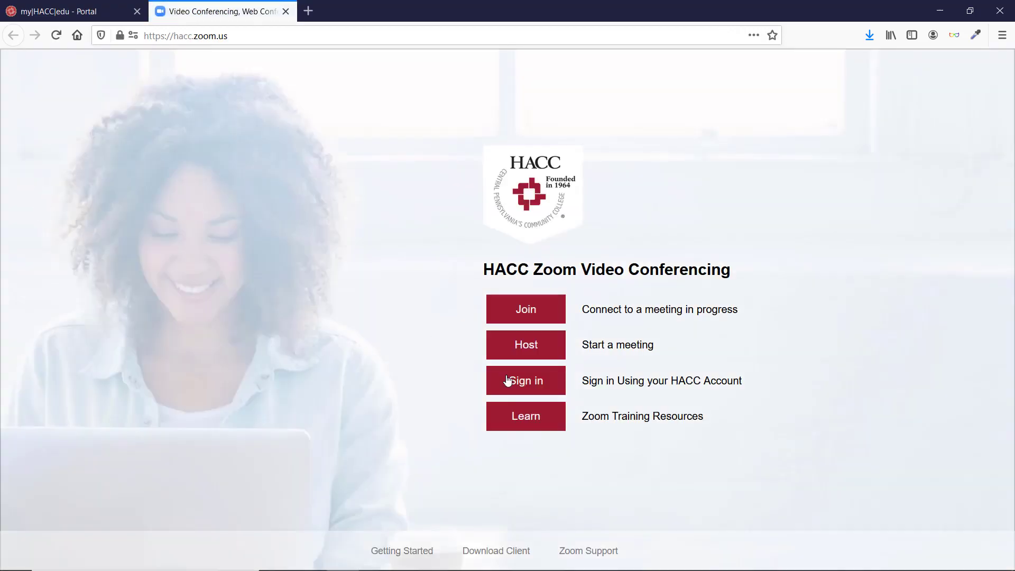
Sign in with the college account and open the Recording tab of Settings.
left_click(507, 380)
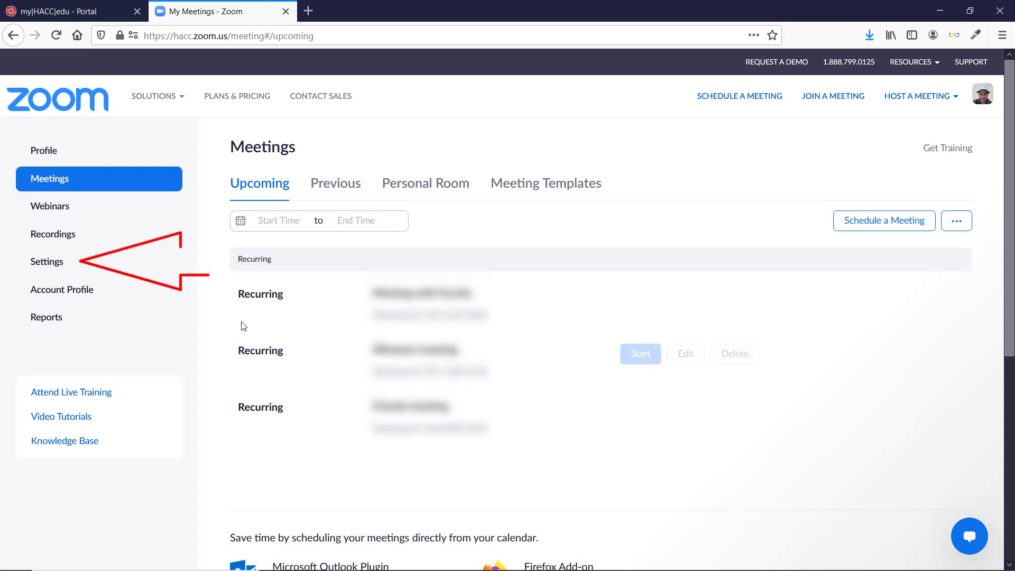
left_click(59, 269)
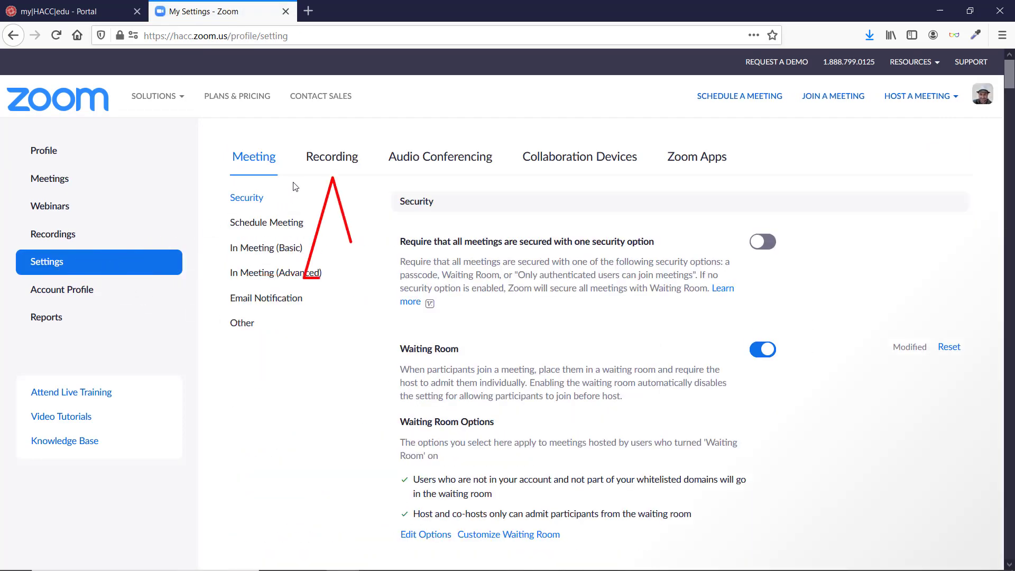
left_click(330, 160)
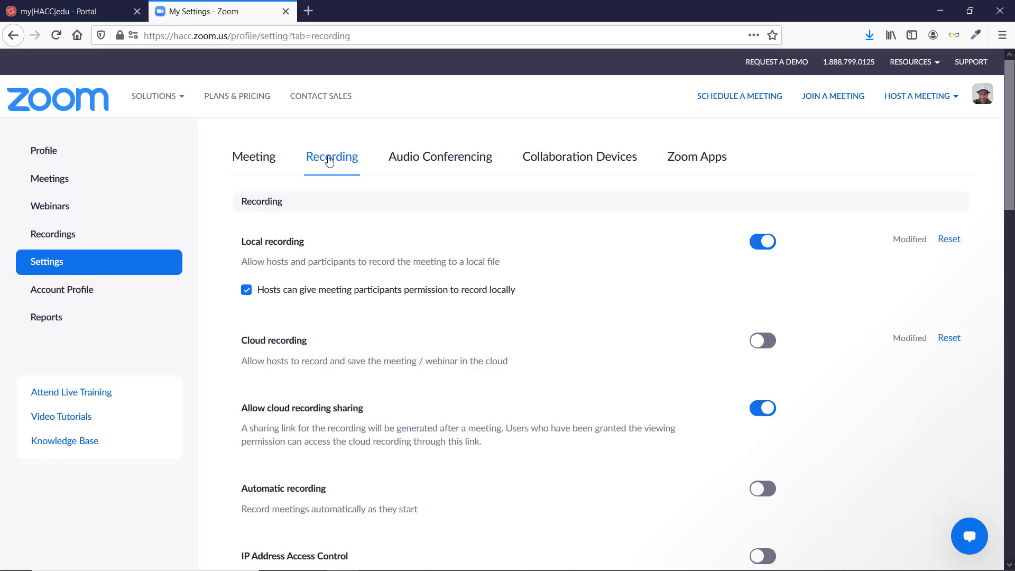
Enable Cloud recording by turning Local recording off, Cloud on, then Local back on.
left_click(765, 248)
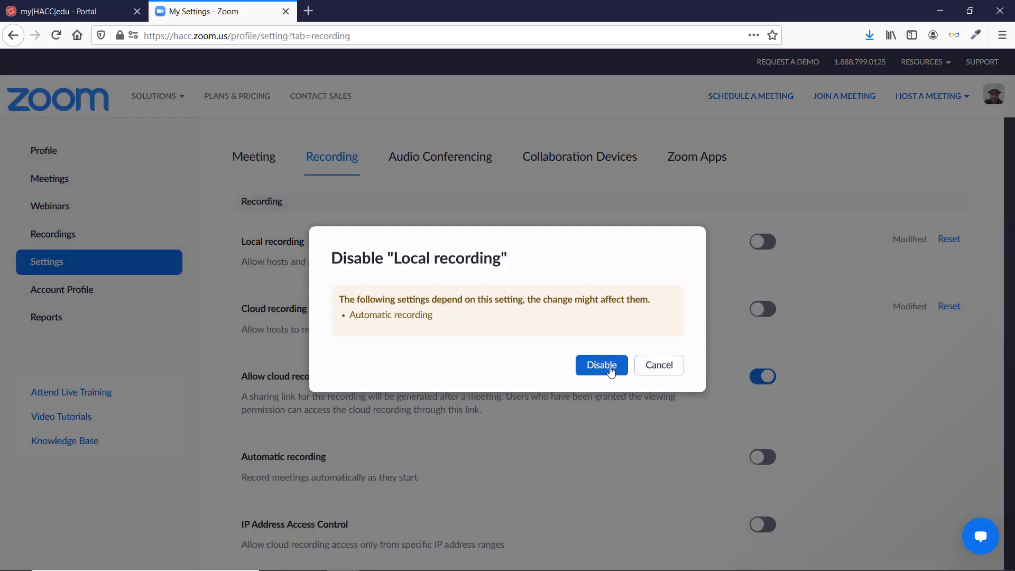
left_click(601, 365)
left_click(763, 309)
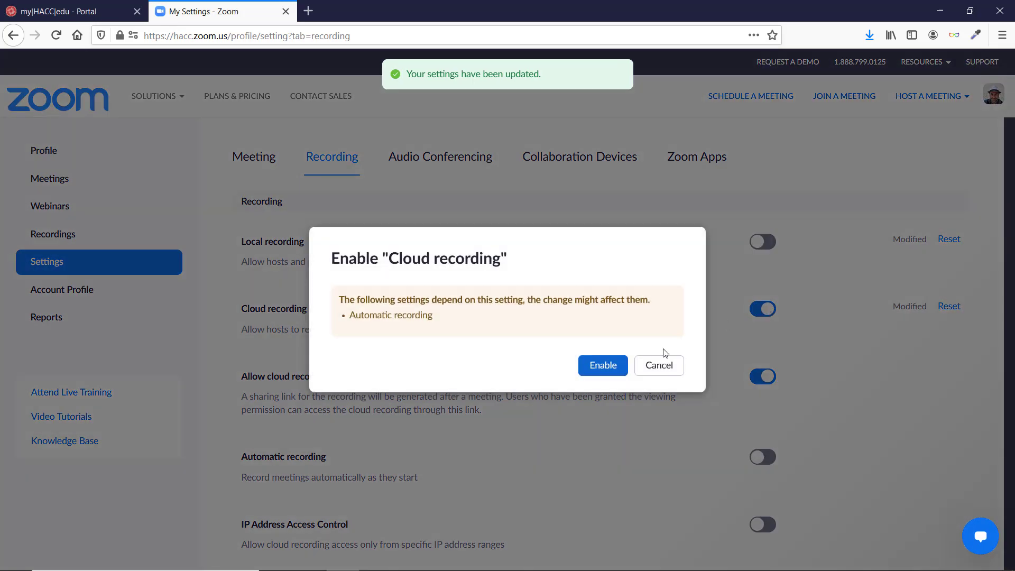
left_click(602, 365)
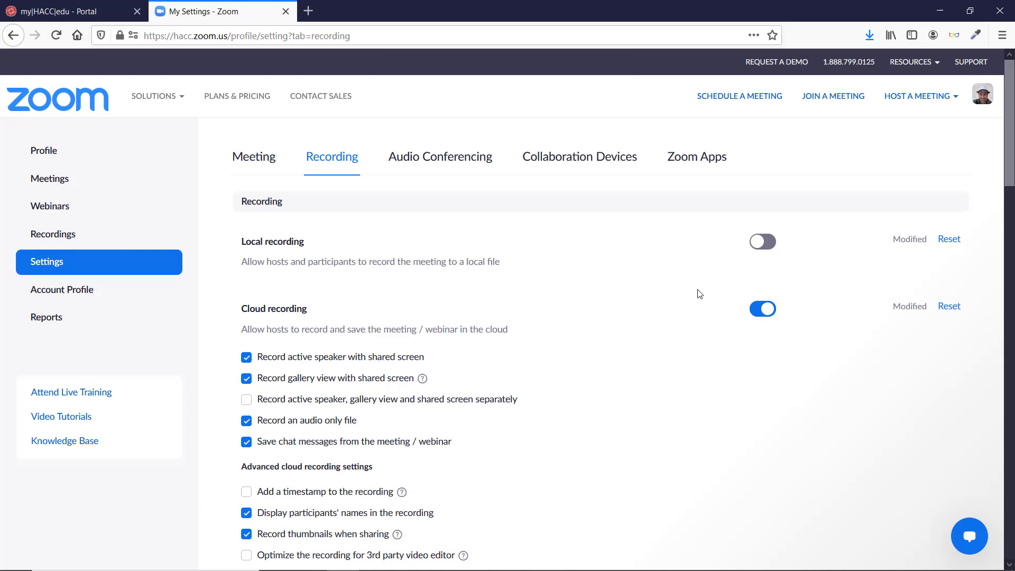
left_click(759, 243)
left_click(615, 367)
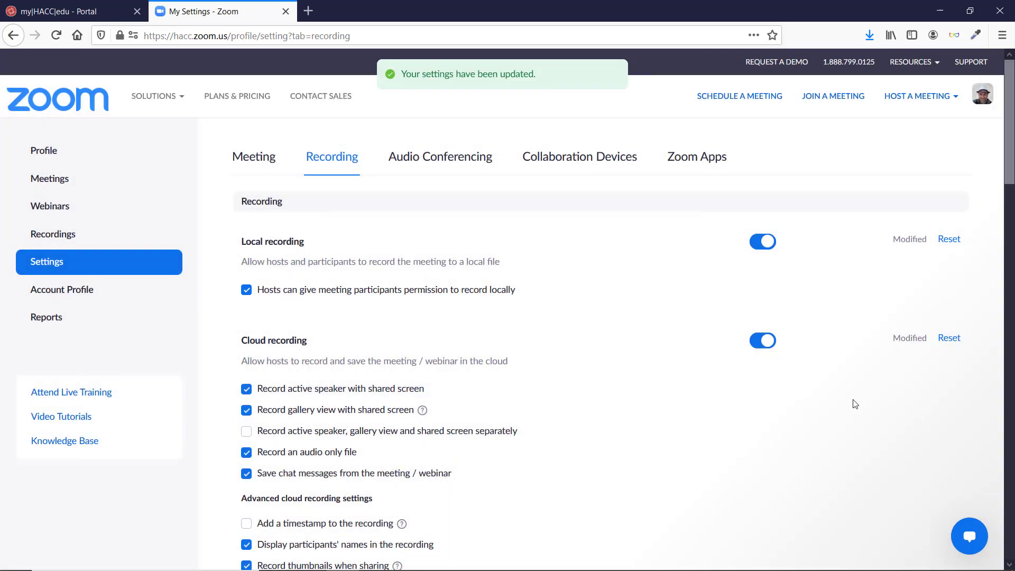
Uncheck 'Record gallery view with shared screen' in the cloud recording options.
scroll(537, 441, "down", 3)
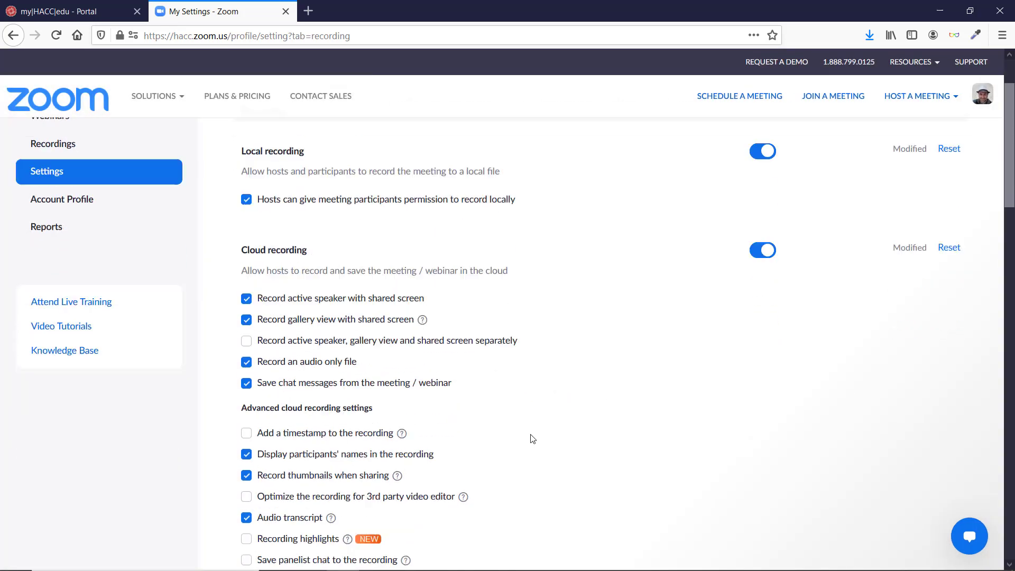
scroll(680, 453, "down", 1)
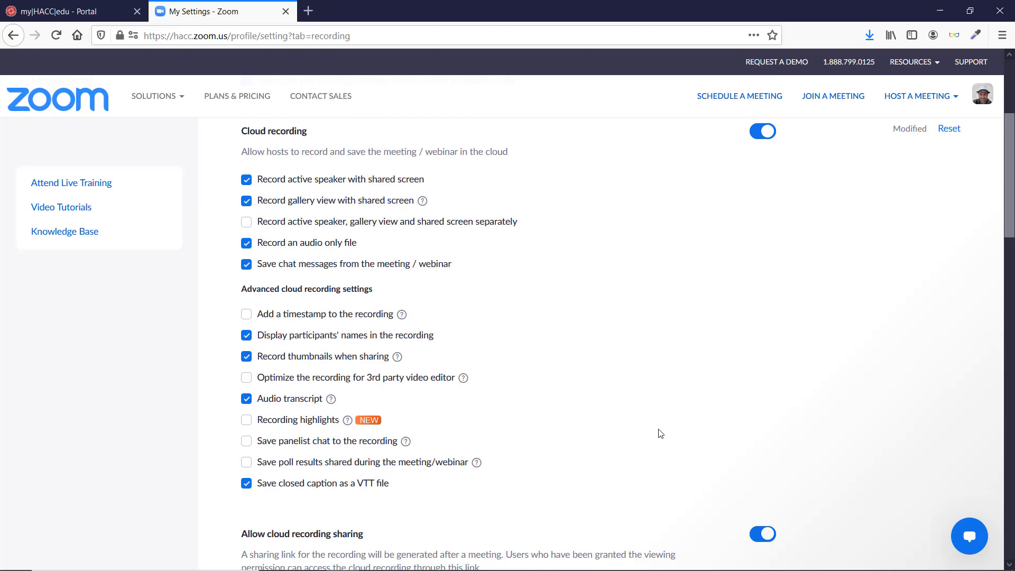
left_click(247, 200)
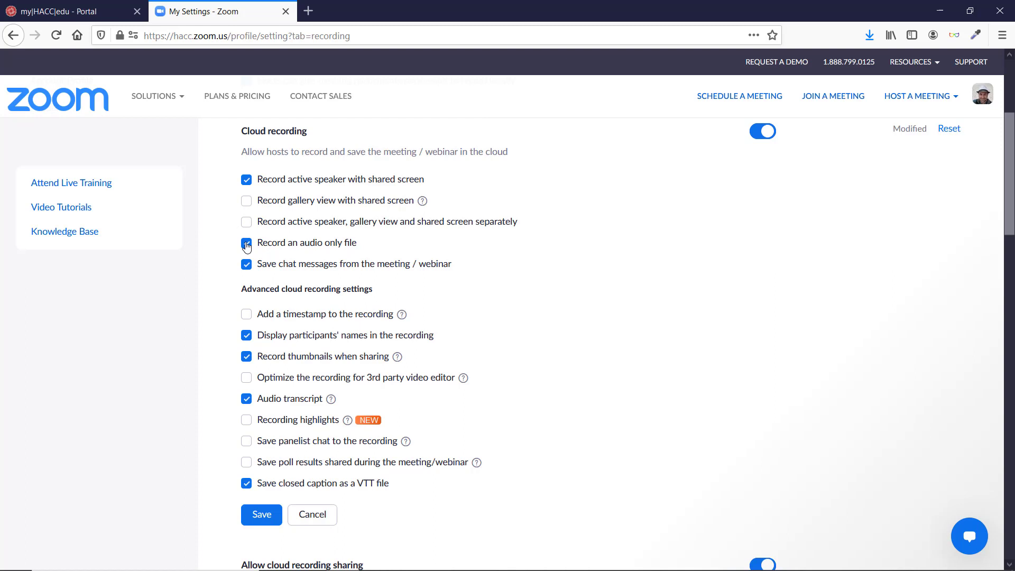
Uncheck 'Record an audio only file' and save the cloud recording settings.
left_click(246, 244)
left_click(266, 516)
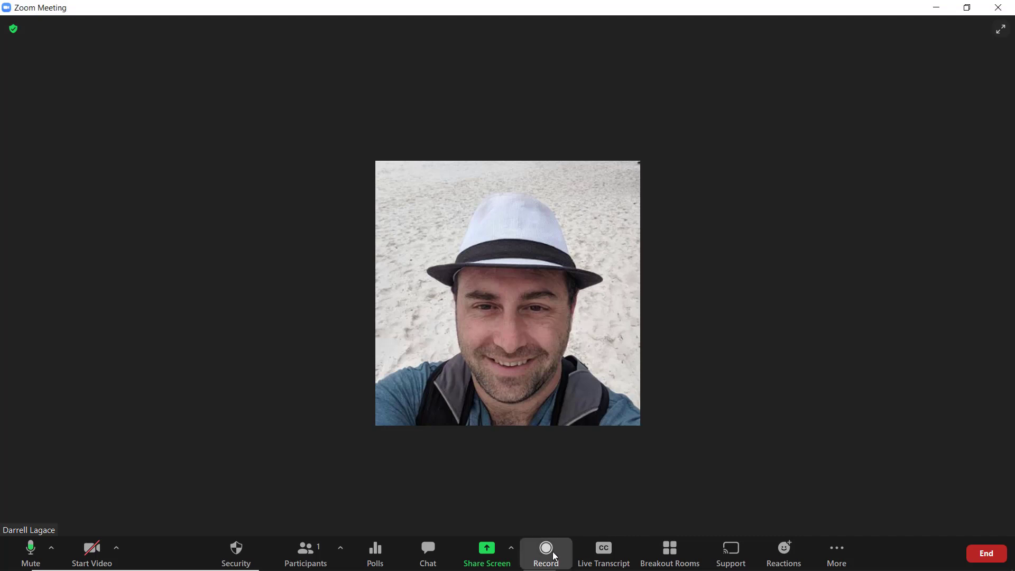
Record the meeting to the cloud briefly, then stop the recording and confirm.
left_click(555, 556)
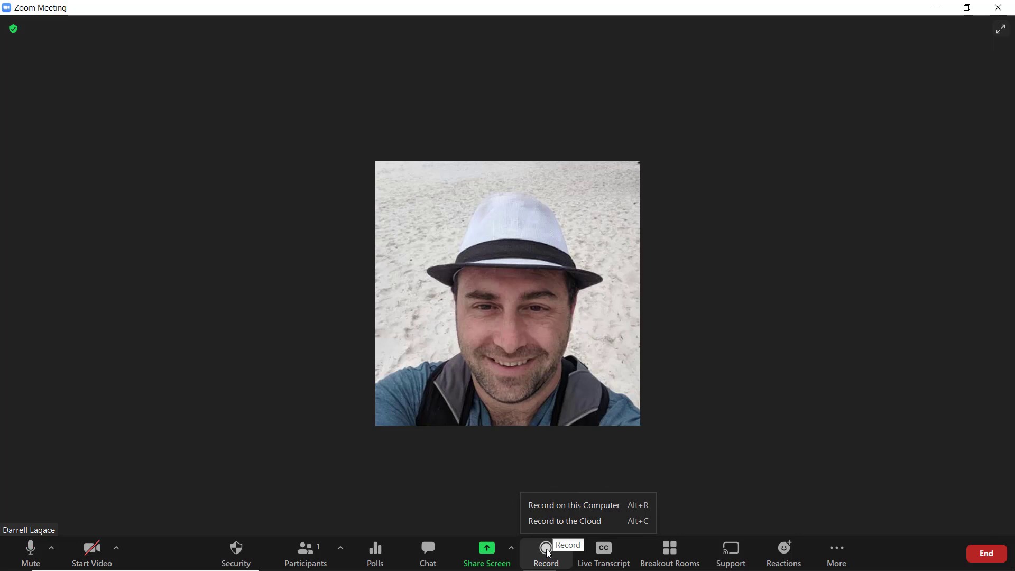
left_click(549, 521)
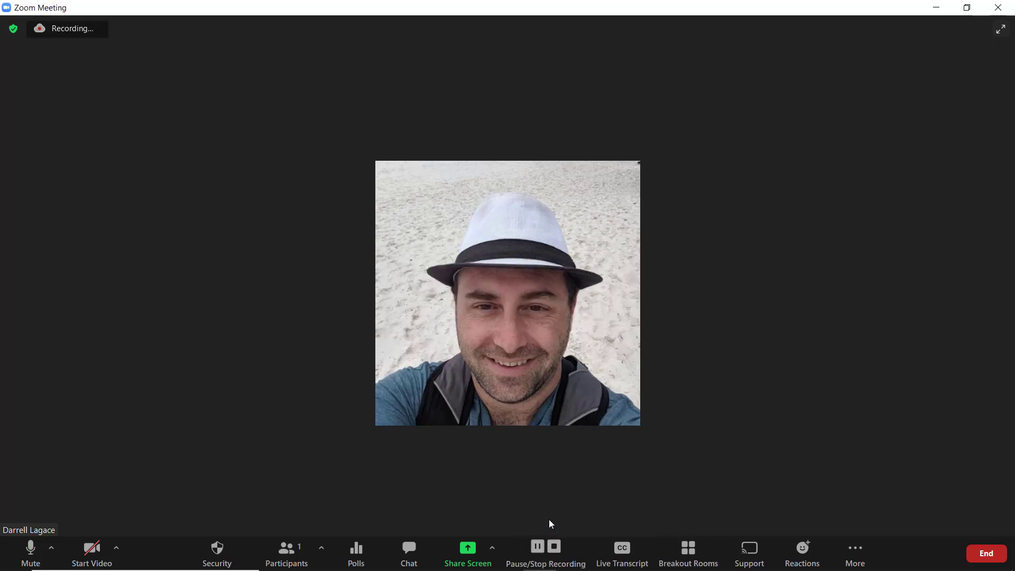
left_click(557, 548)
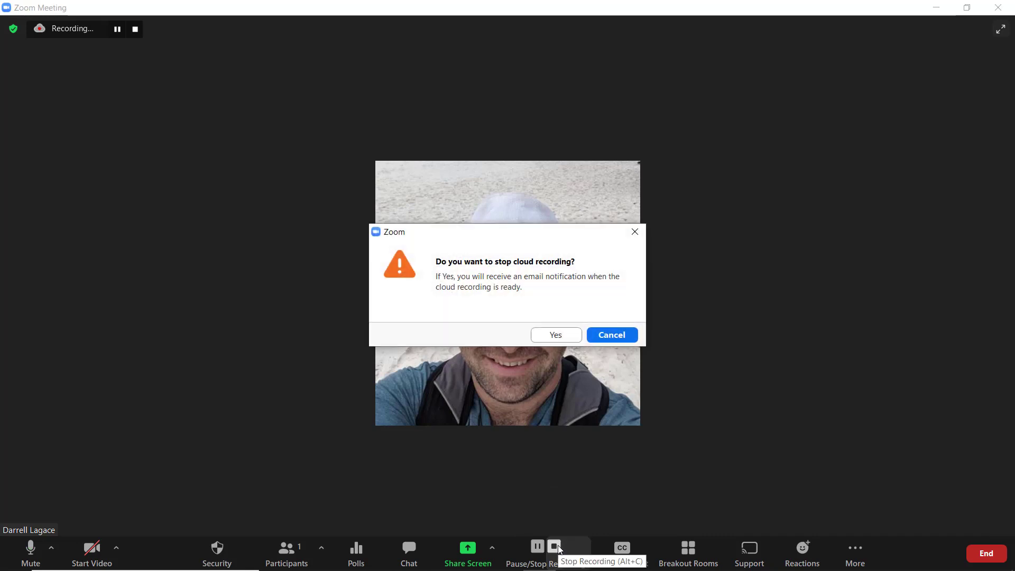
left_click(566, 340)
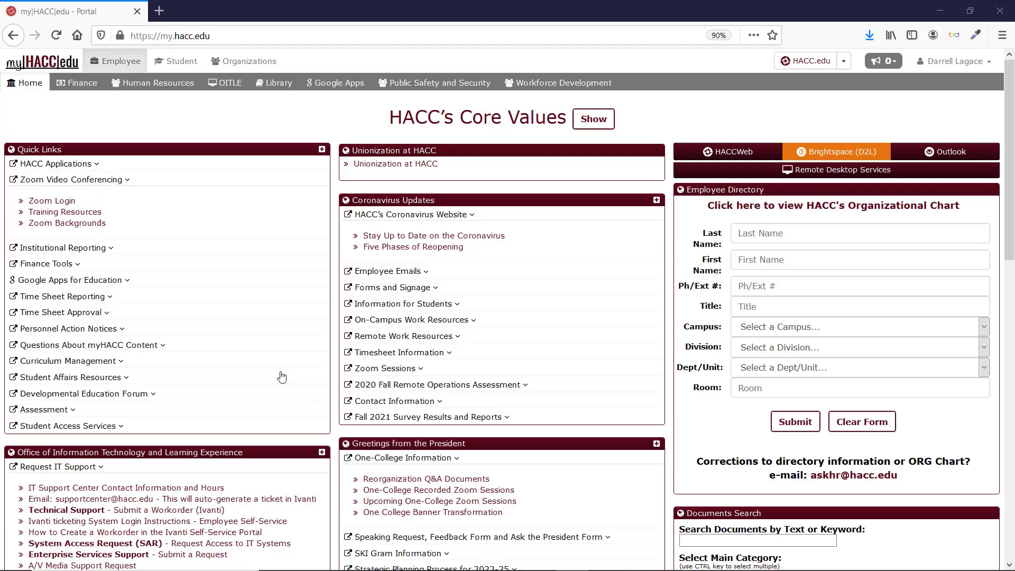
Sign in to Zoom again from the portal and open the Recordings list.
left_click(51, 201)
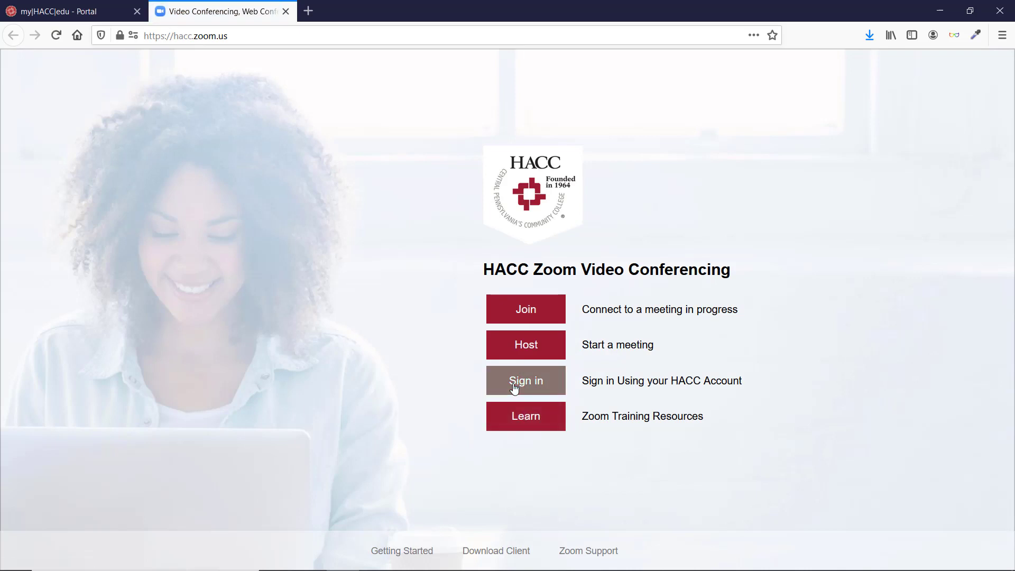
left_click(520, 382)
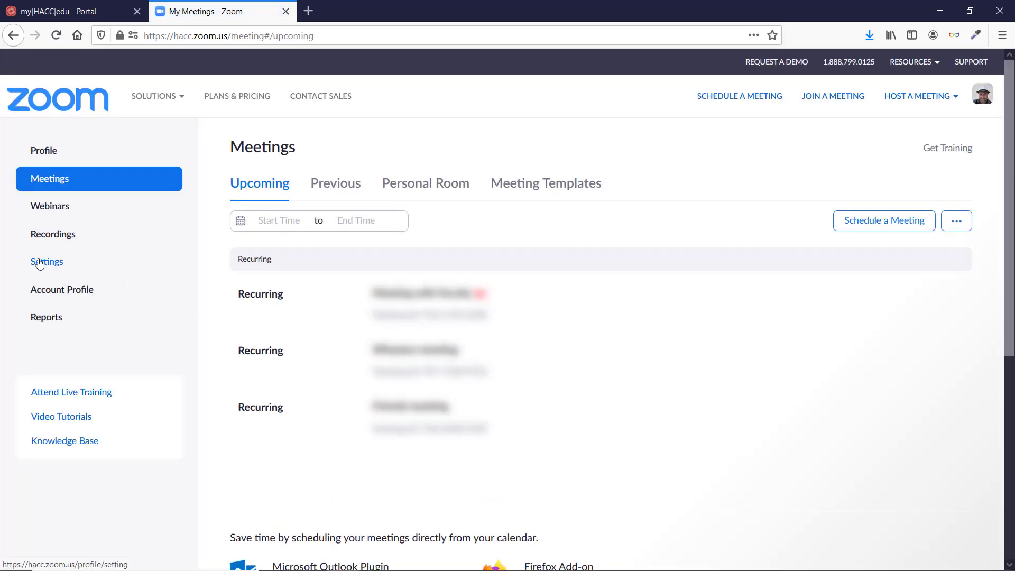
left_click(51, 236)
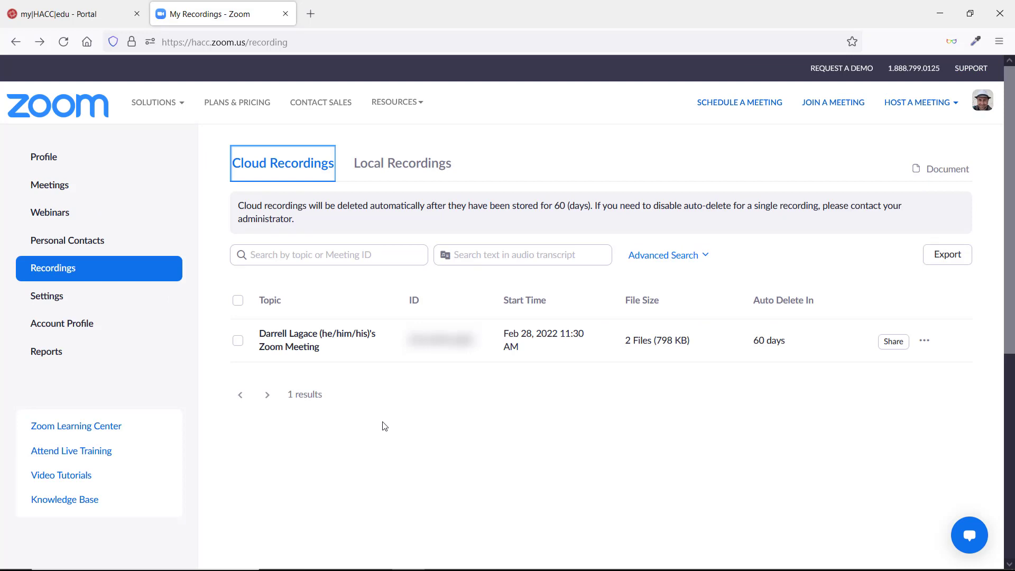
Save the recording's shared screen with speaker view MP4 to Downloads\Zoom.
left_click(312, 343)
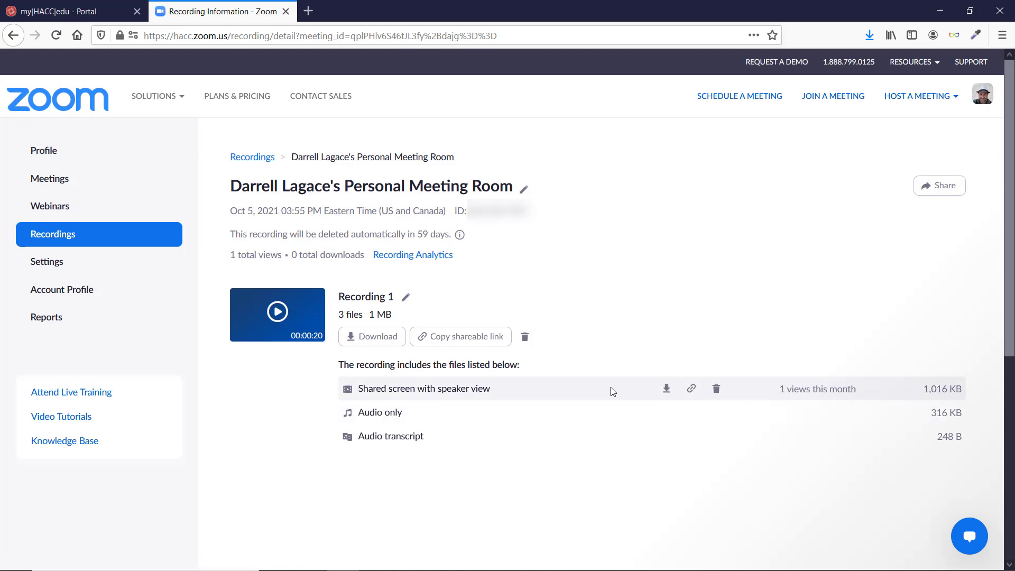
left_click(667, 389)
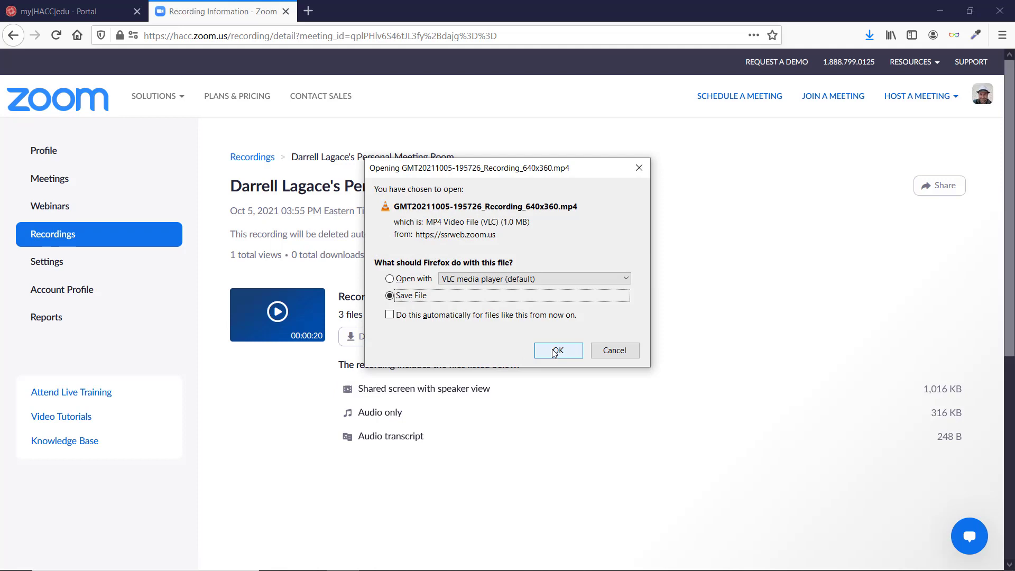
left_click(556, 351)
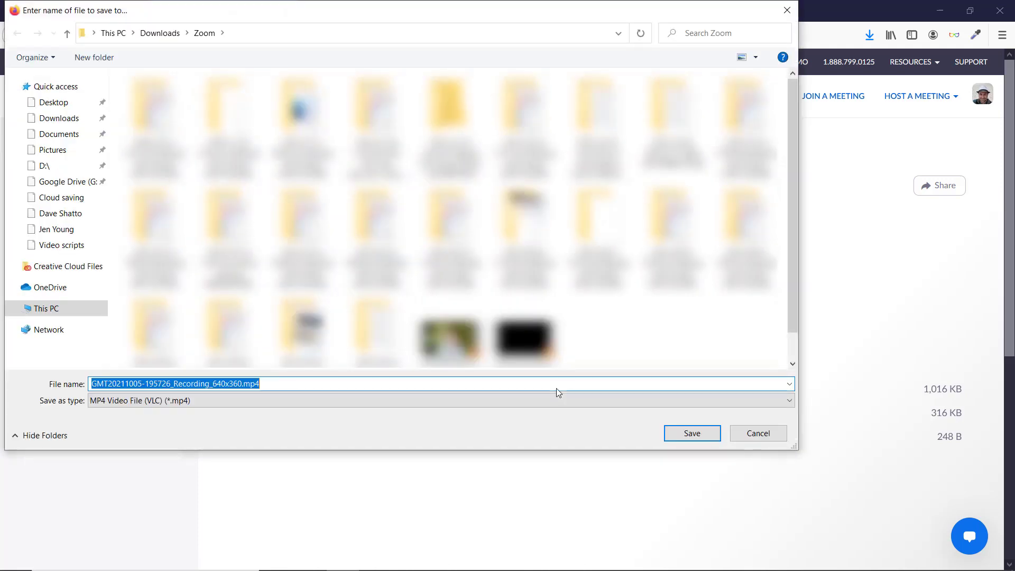
left_click(707, 433)
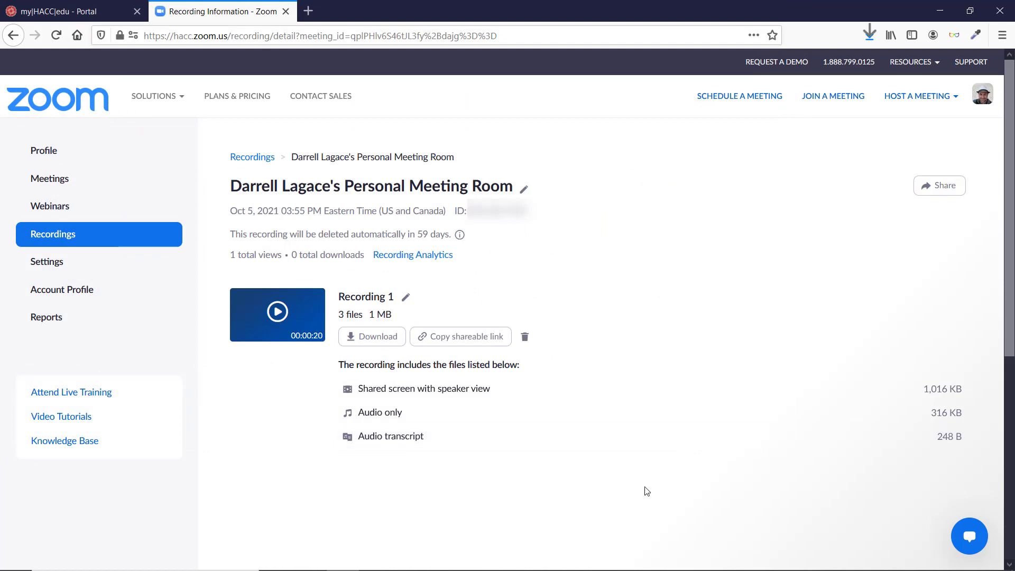
Start downloading the audio transcript VTT file, choosing to save it.
mouse_move(637, 447)
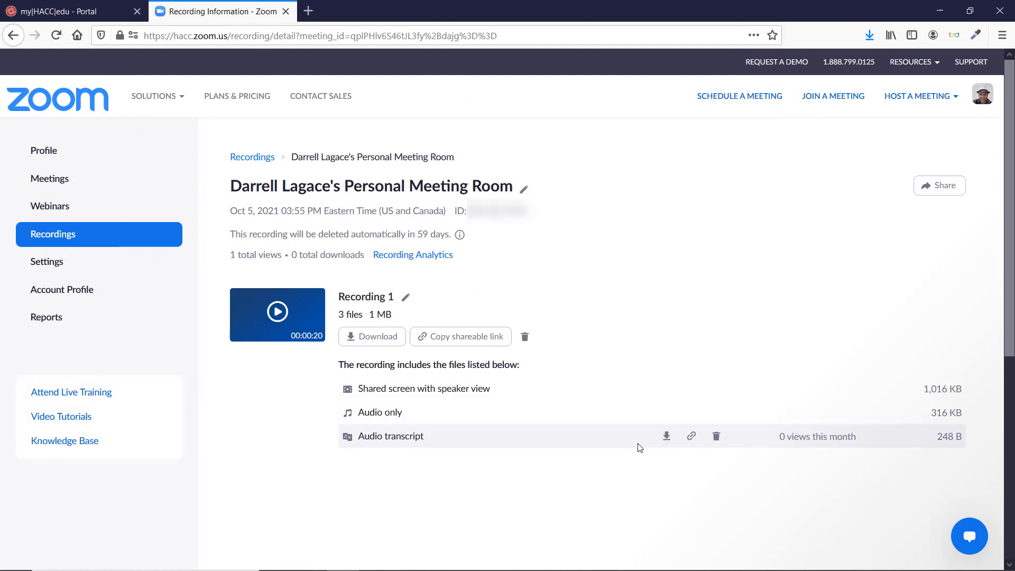
left_click(668, 436)
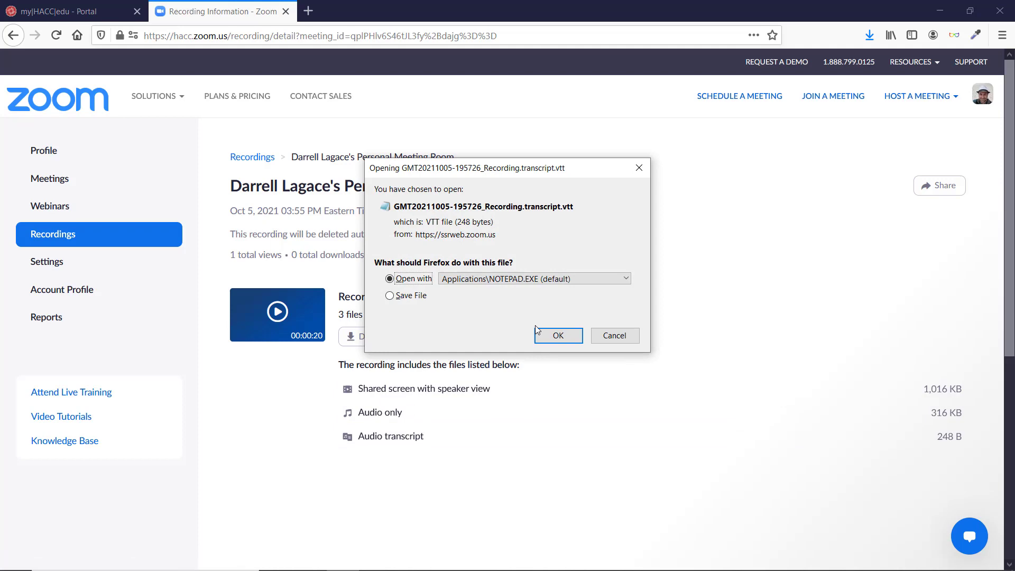
left_click(394, 295)
left_click(553, 336)
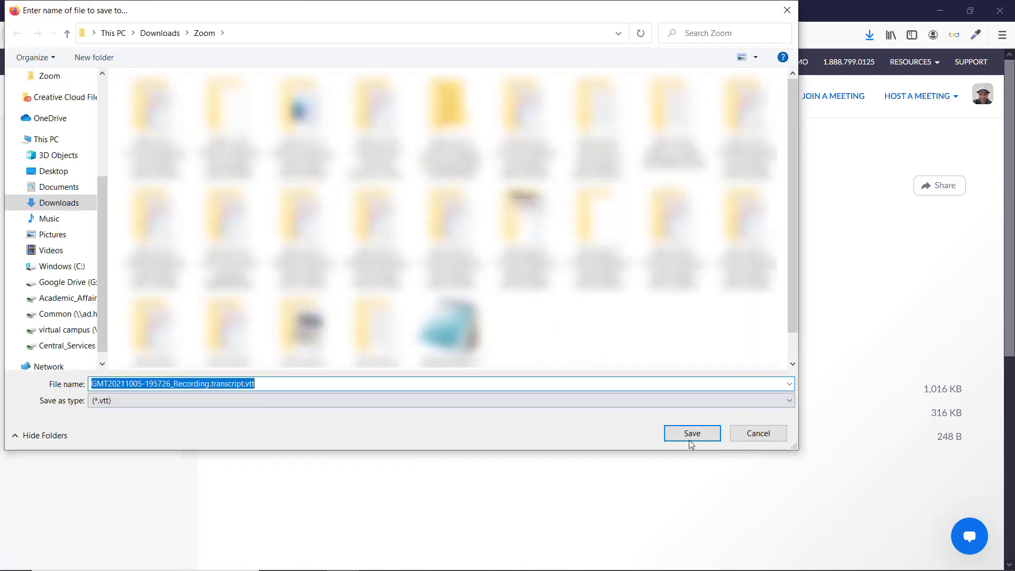
Save the transcript under its default name and return to the myHACC Portal tab.
left_click(709, 436)
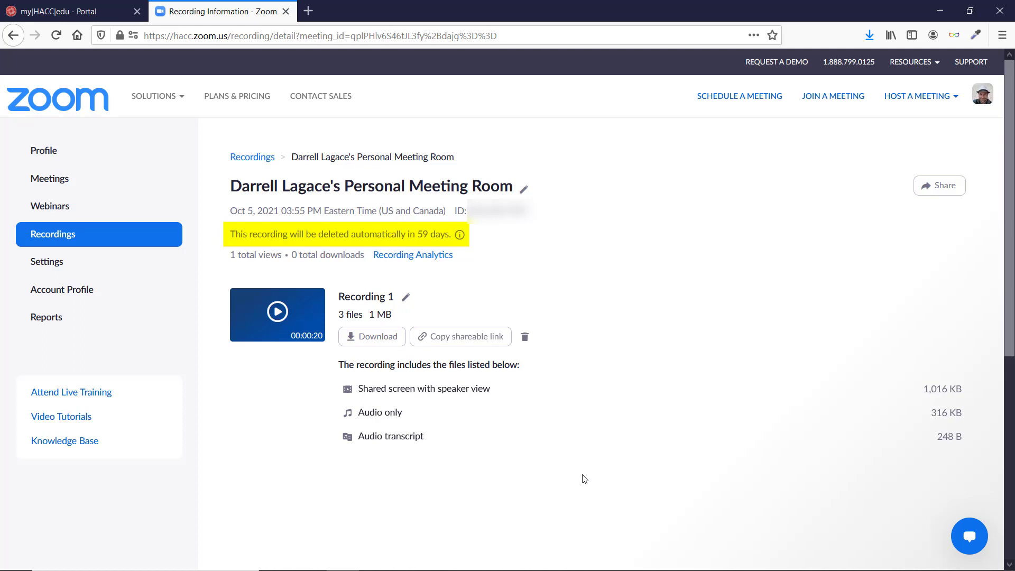
left_click(110, 10)
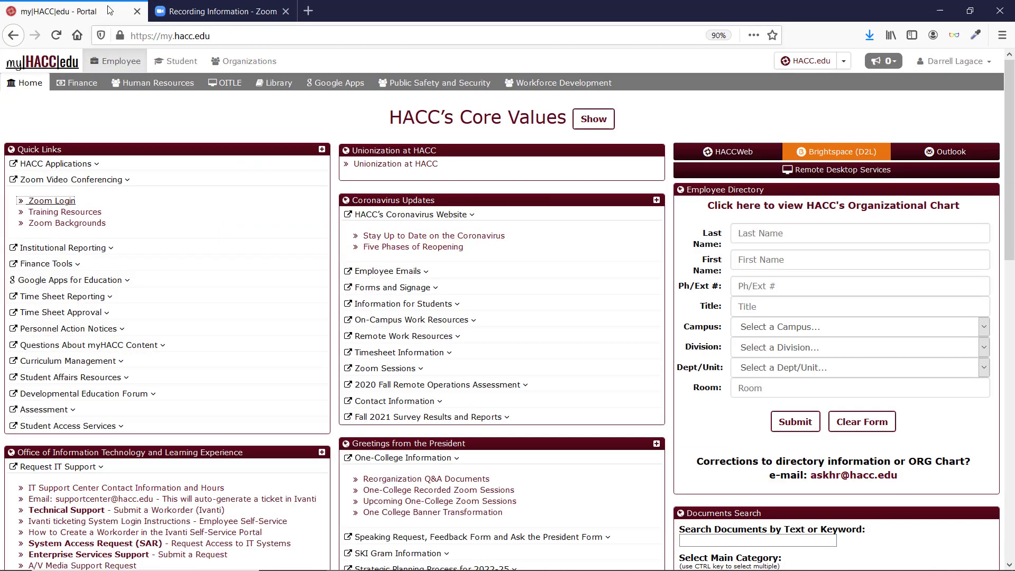
Open YouTube in a new tab from the portal's Google Apps page.
left_click(317, 83)
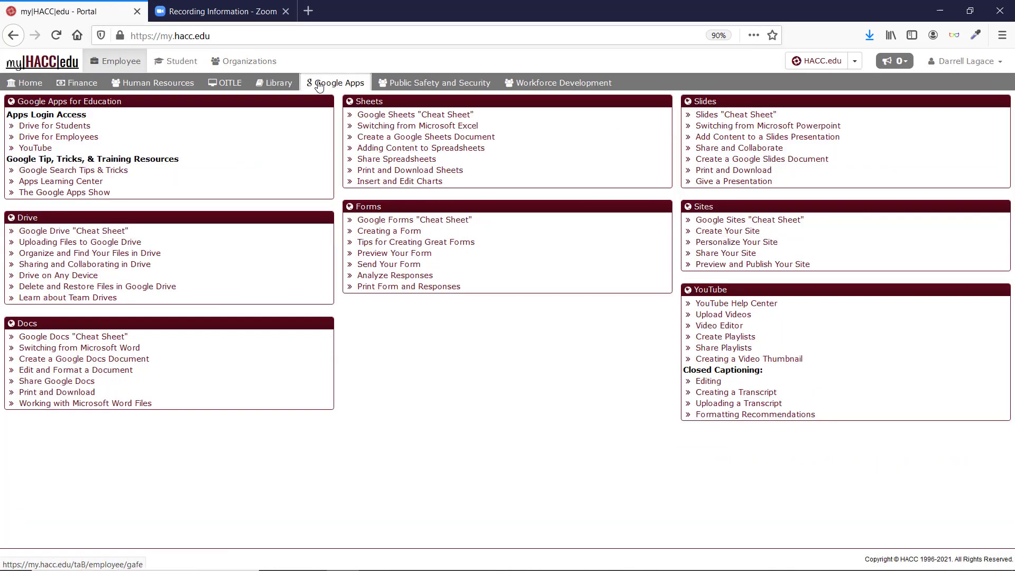
left_click(37, 149)
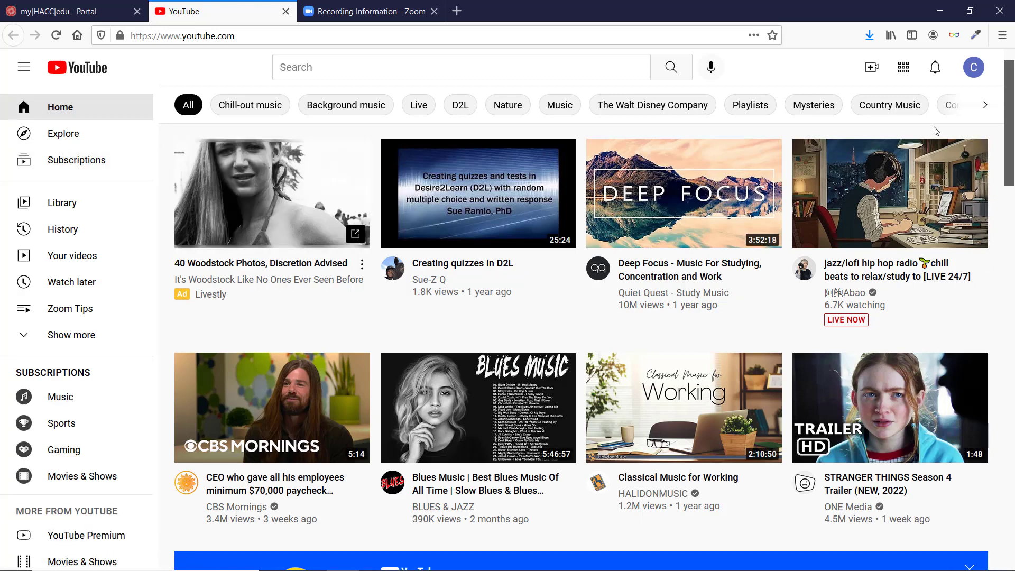
Switch to the personal YouTube account and open YouTube Studio's Upload videos dialog.
left_click(973, 69)
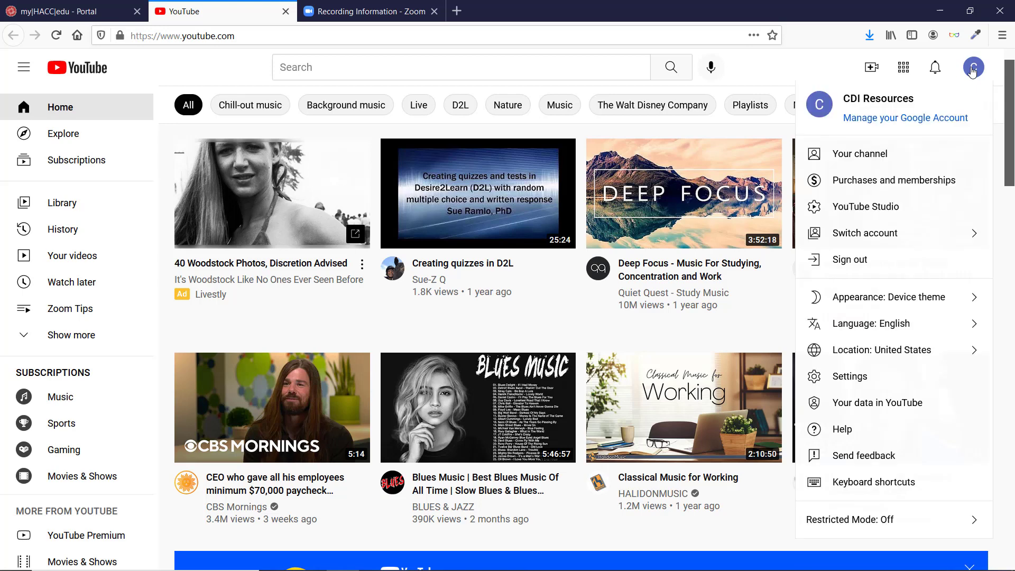
left_click(876, 234)
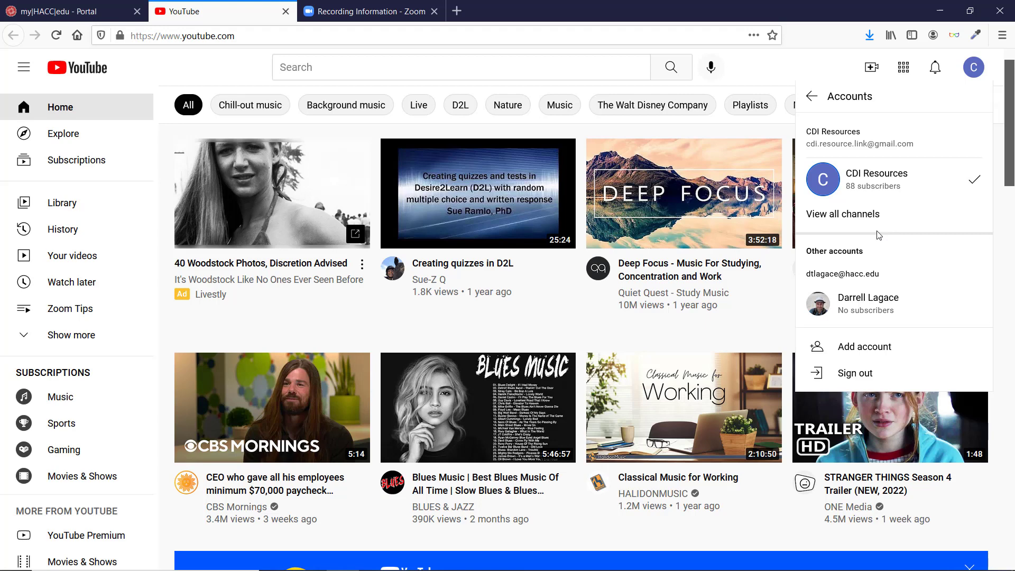
left_click(876, 312)
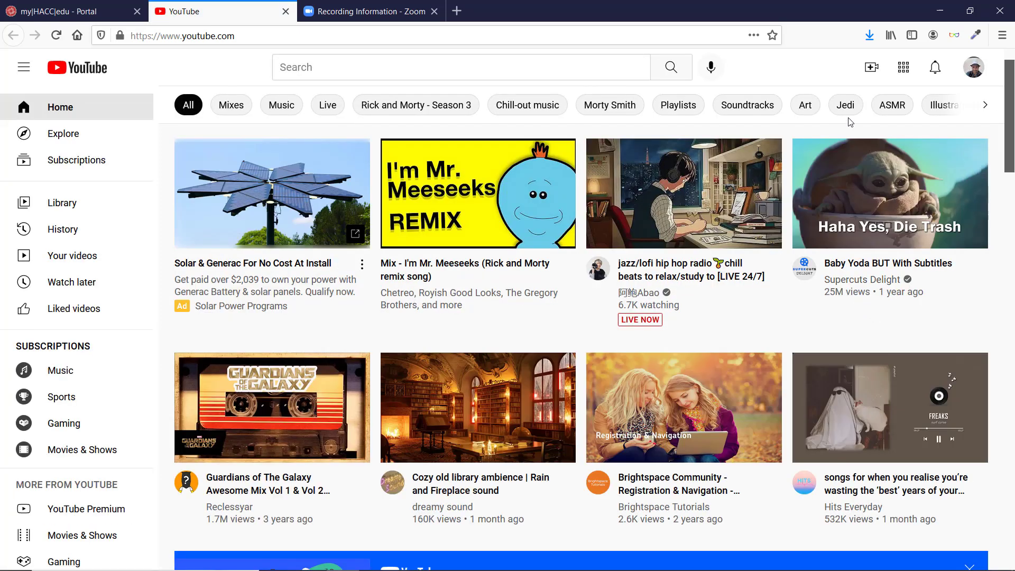
left_click(871, 67)
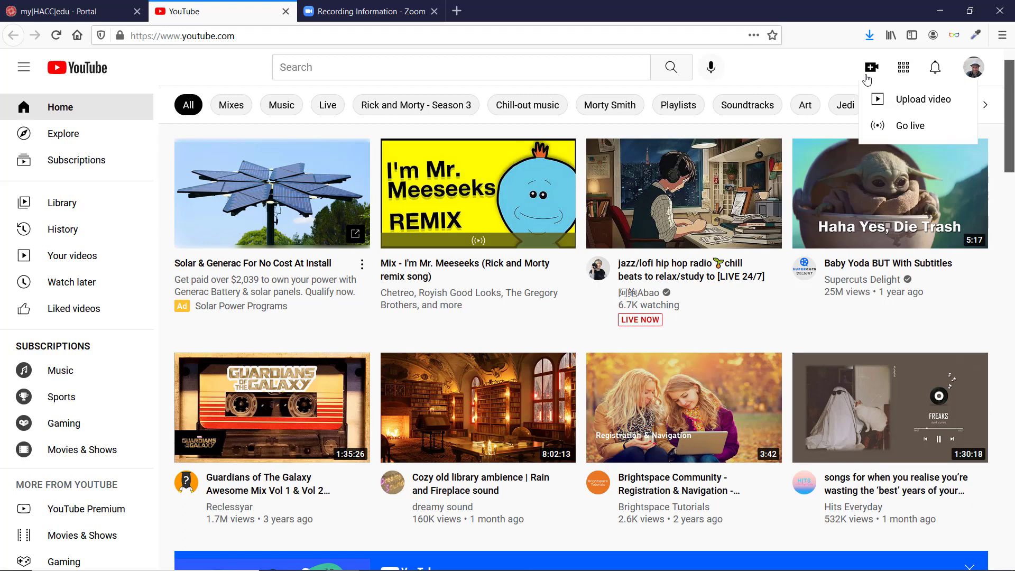
left_click(911, 99)
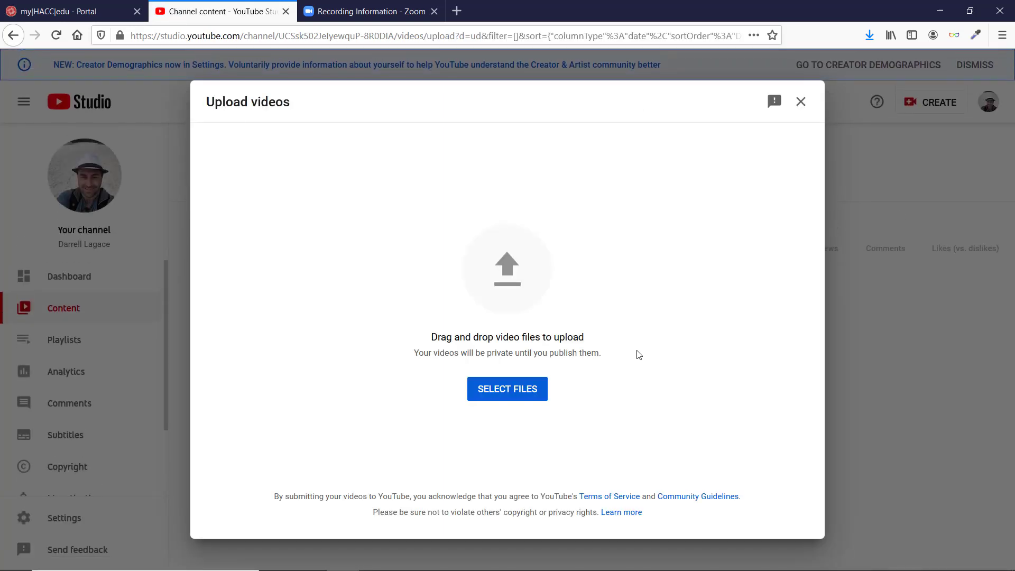
Upload the 640x360 Zoom recording and title it 'Class 8/30'.
left_click(505, 389)
left_click(175, 349)
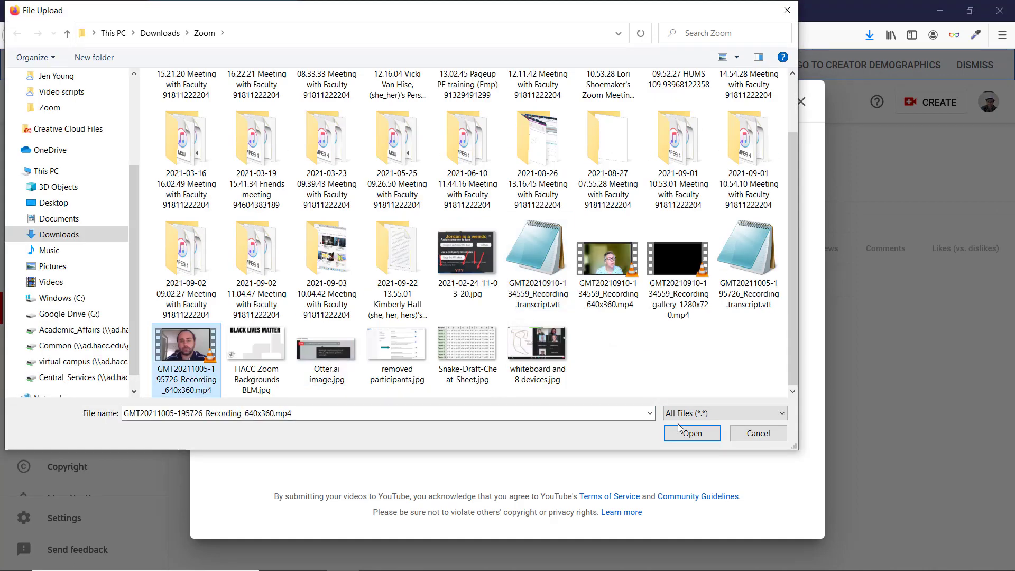
left_click(681, 429)
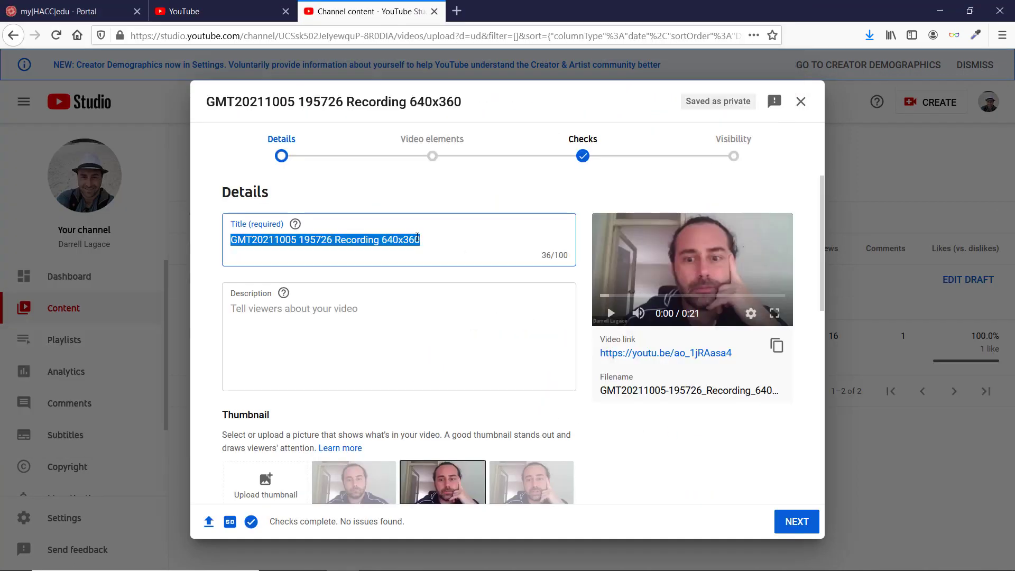
type("Class")
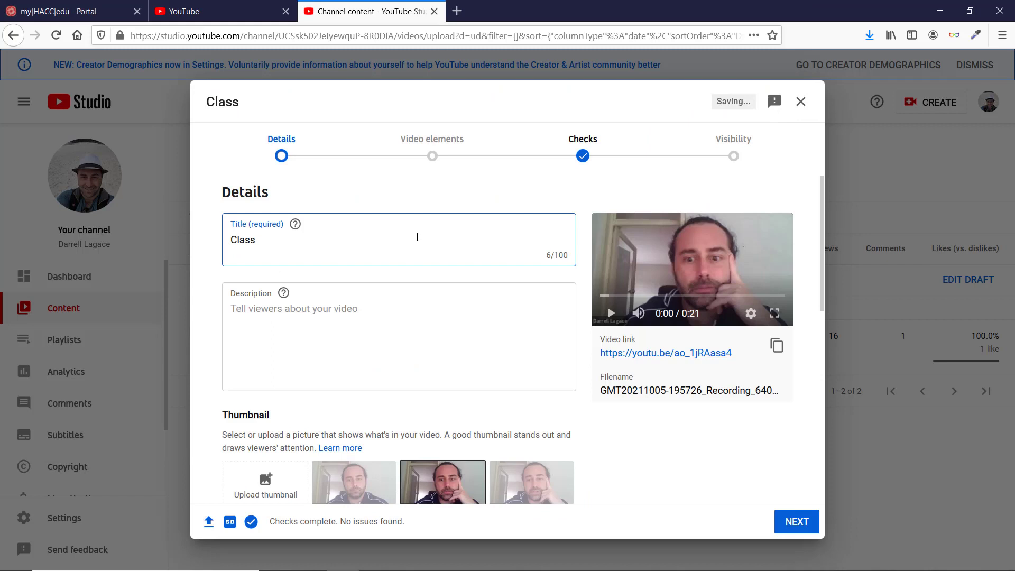
type(" 8/30")
key("Tab")
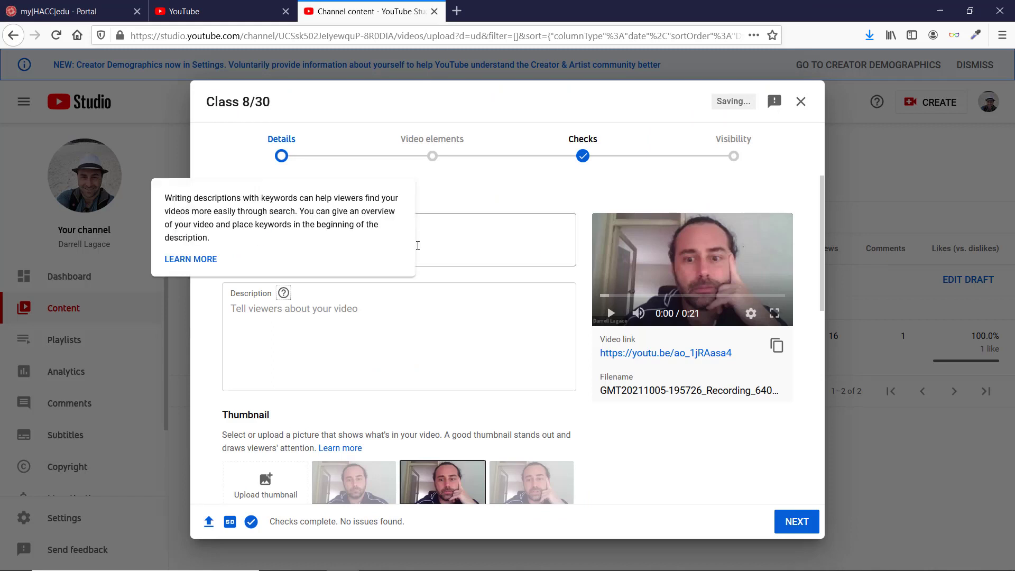
Mark the video as not made for kids and continue to Video elements.
scroll(612, 391, "down", 2)
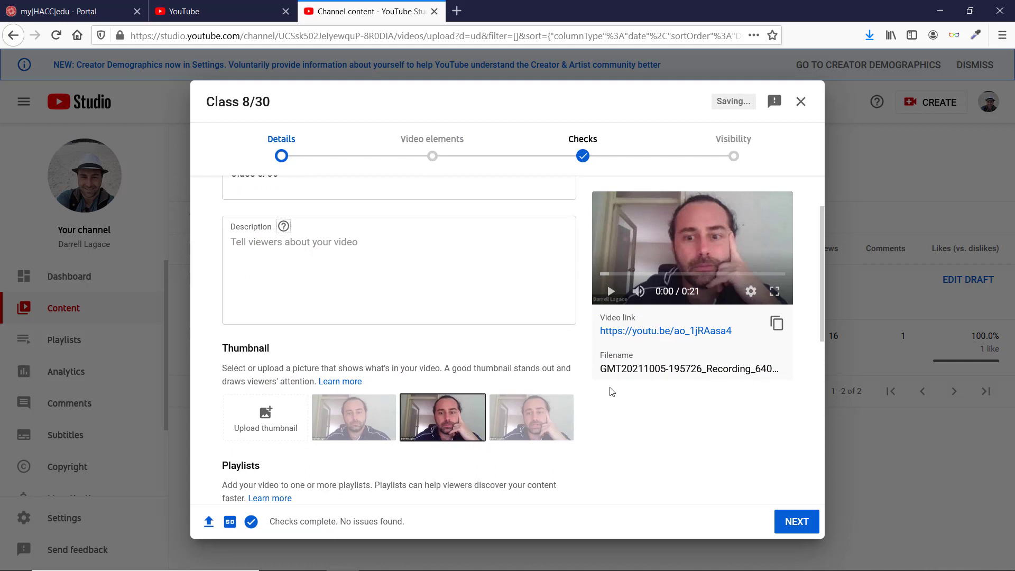
scroll(611, 392, "down", 6)
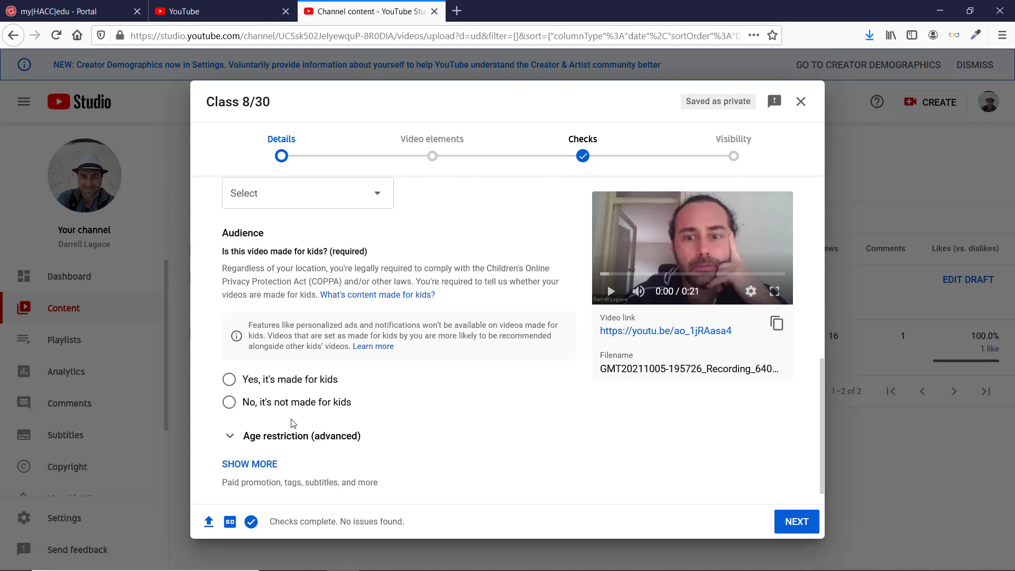
left_click(233, 404)
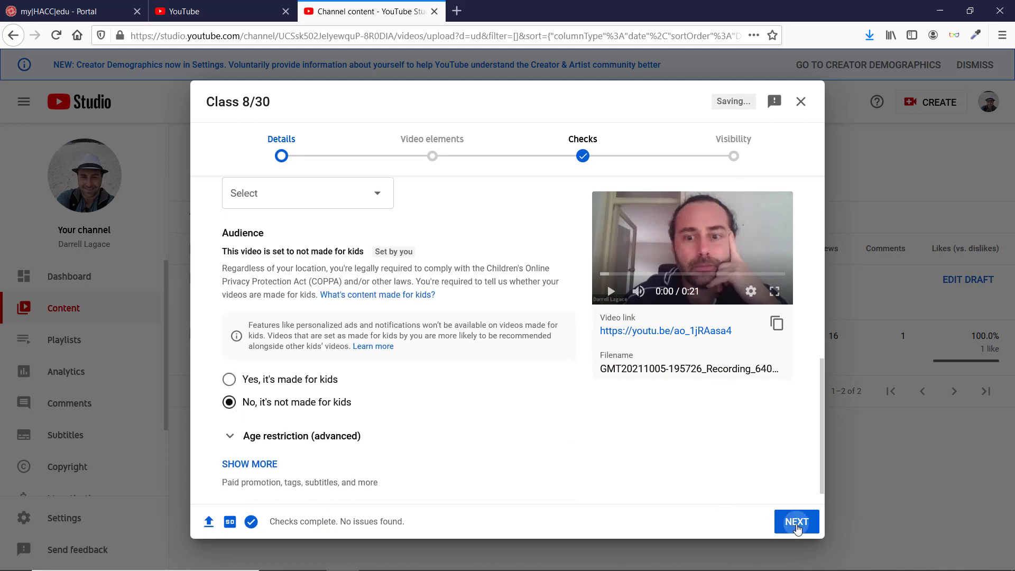
left_click(797, 523)
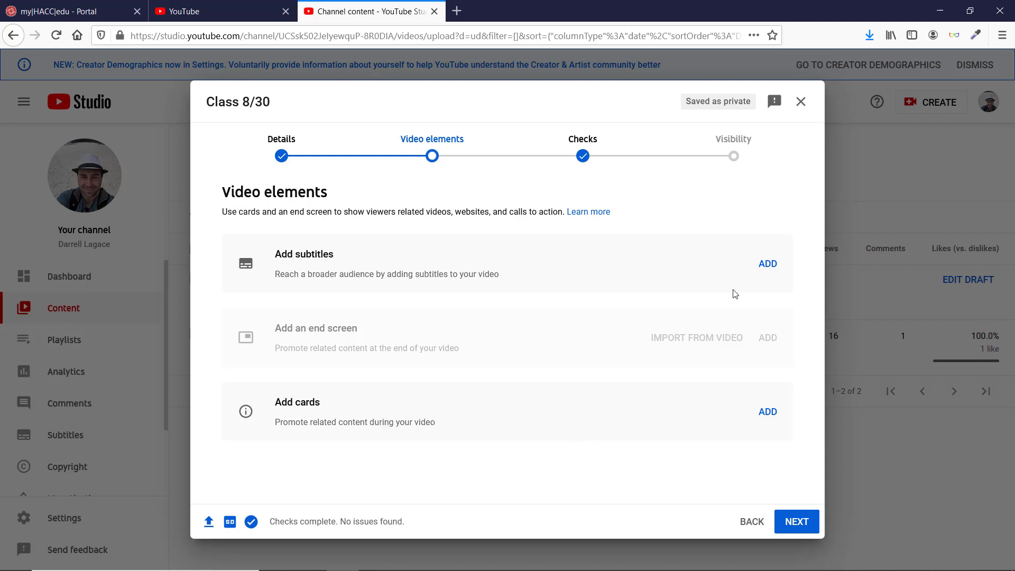
Upload the Zoom transcript .vtt file with timing as subtitles and publish them.
left_click(768, 269)
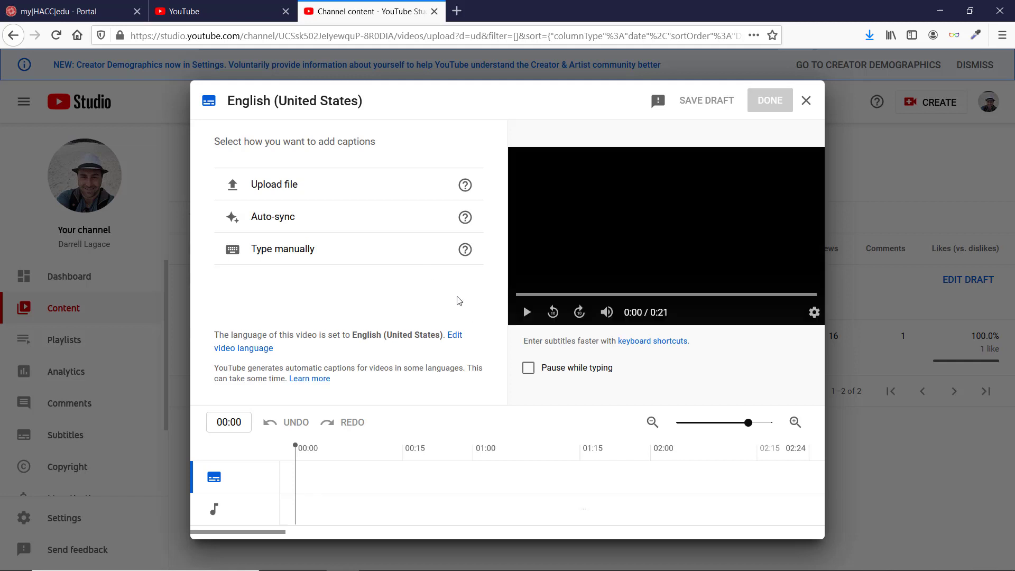
left_click(283, 184)
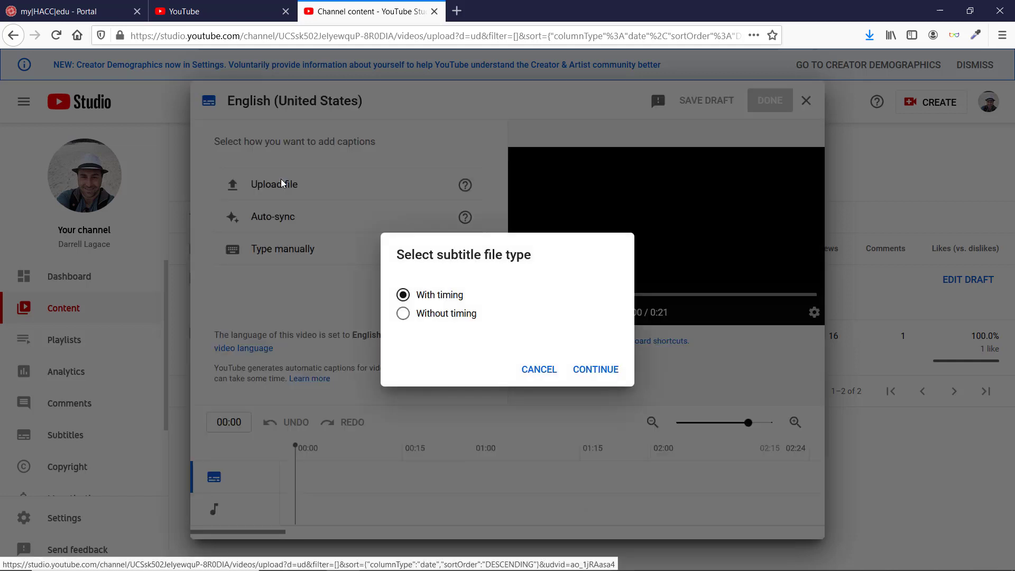
left_click(594, 368)
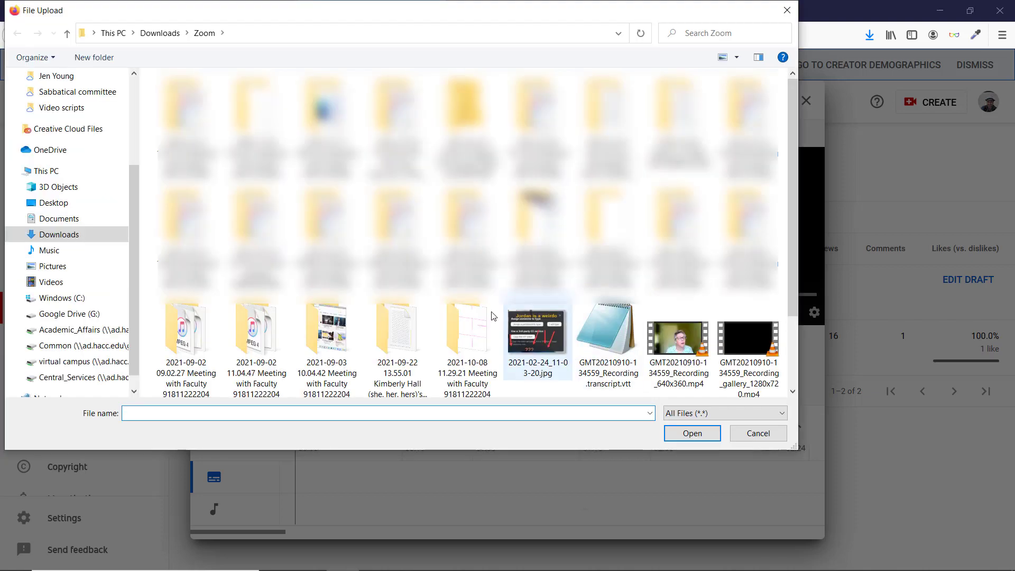
scroll(489, 315, "down", 2)
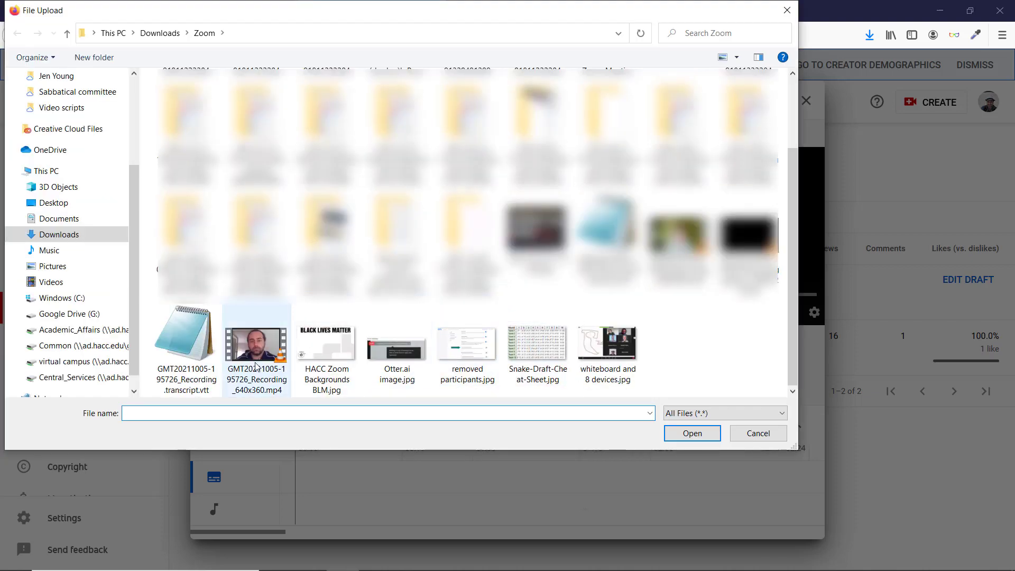
double_click(200, 353)
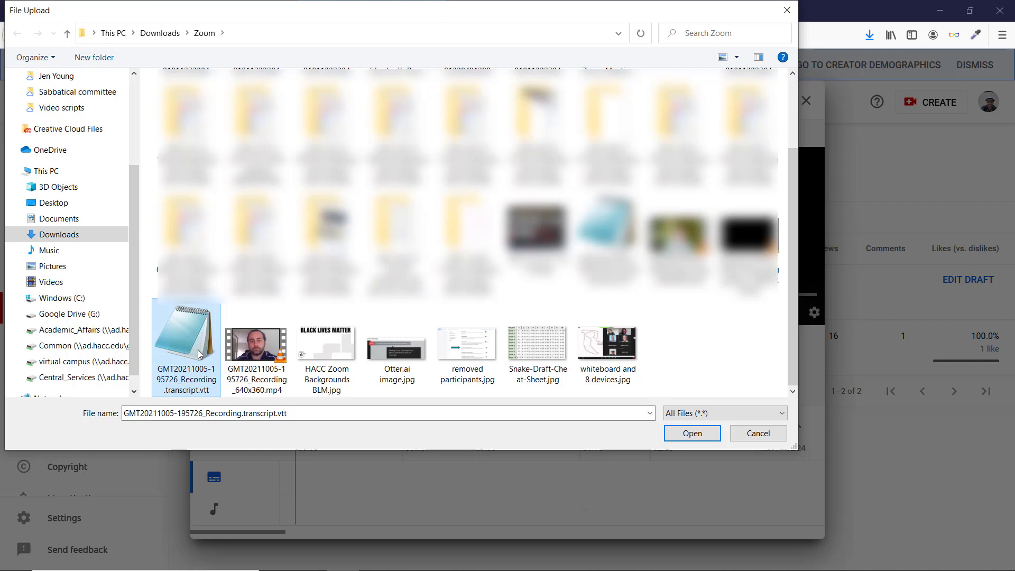
key("Return")
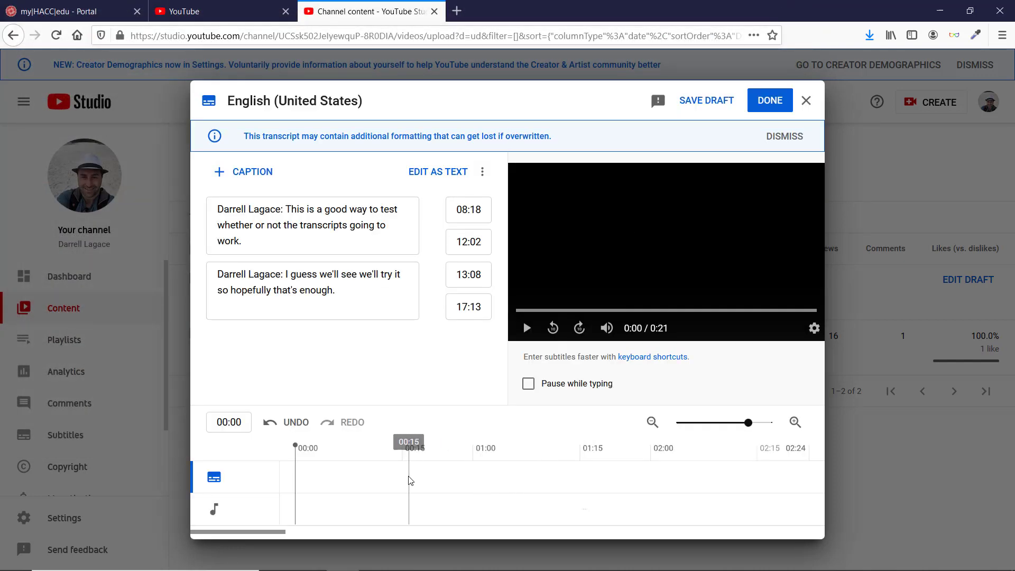
left_click(767, 99)
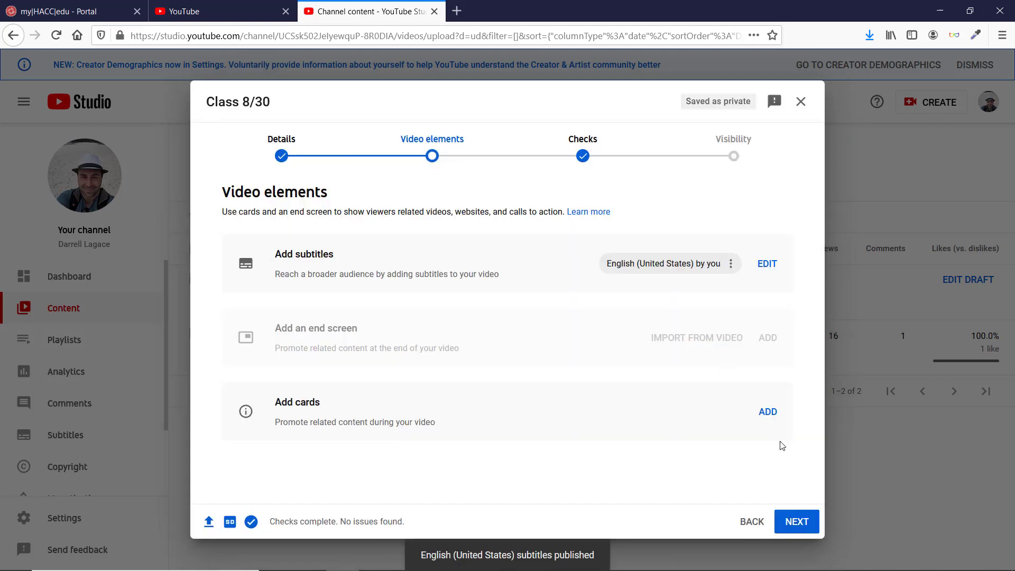
Set Class 8/30 visibility to Unlisted, copy its video link, and save.
left_click(796, 522)
left_click(798, 522)
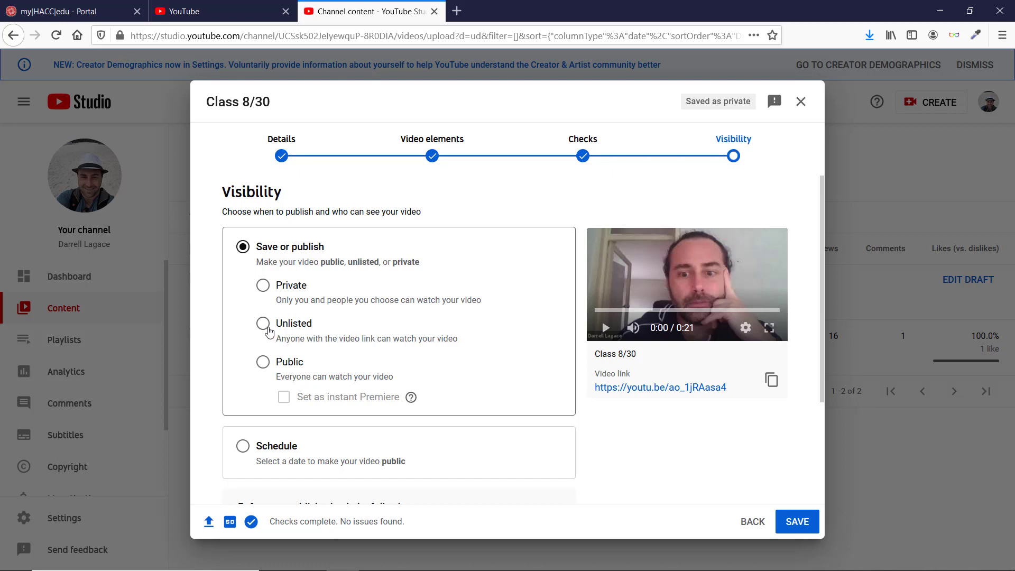
left_click(263, 325)
scroll(324, 337, "down", 2)
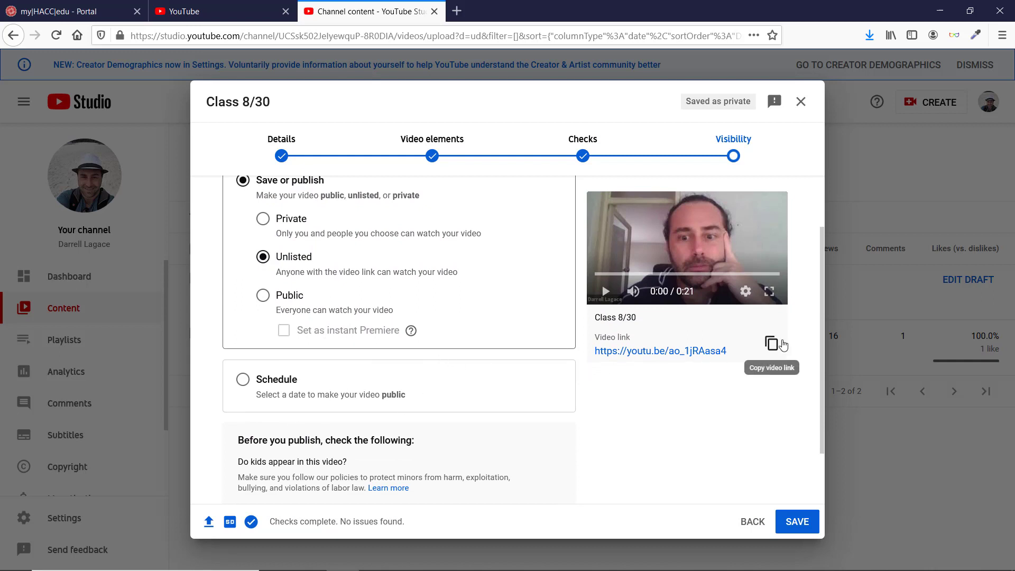
left_click(783, 344)
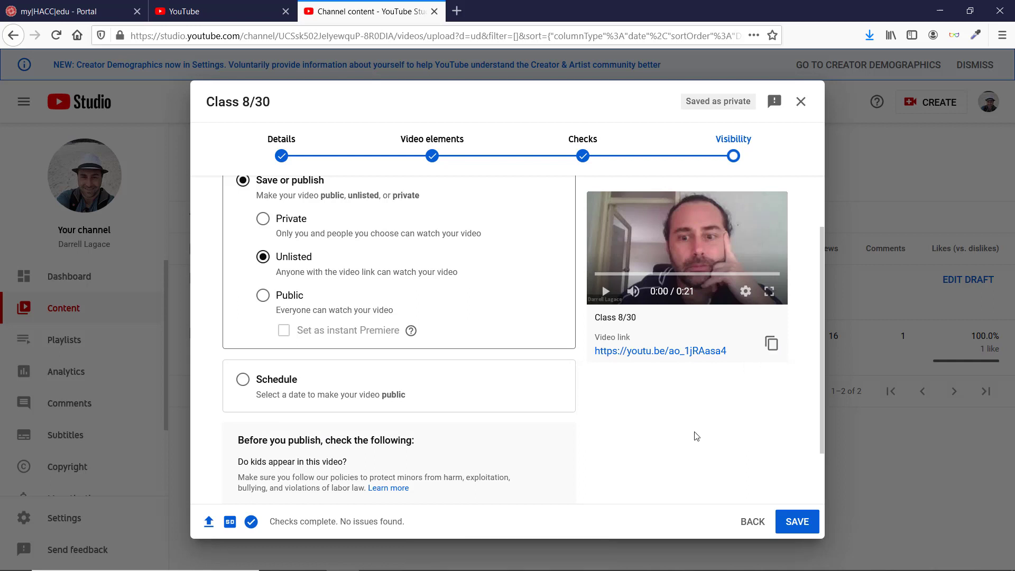
left_click(797, 523)
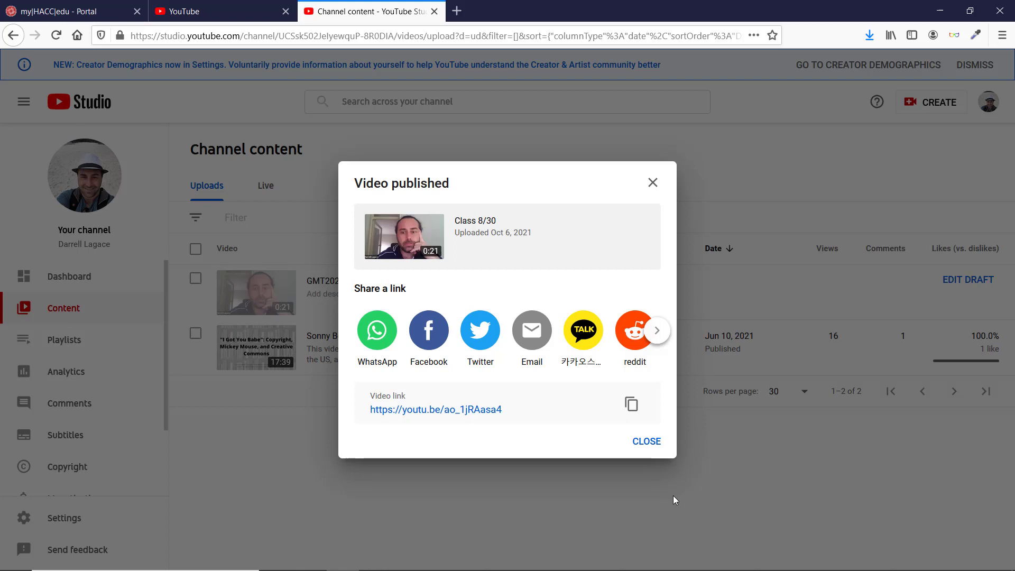
Copy Class 8/30's shareable link from its options menu, then go to the D2L Watch module.
left_click(647, 442)
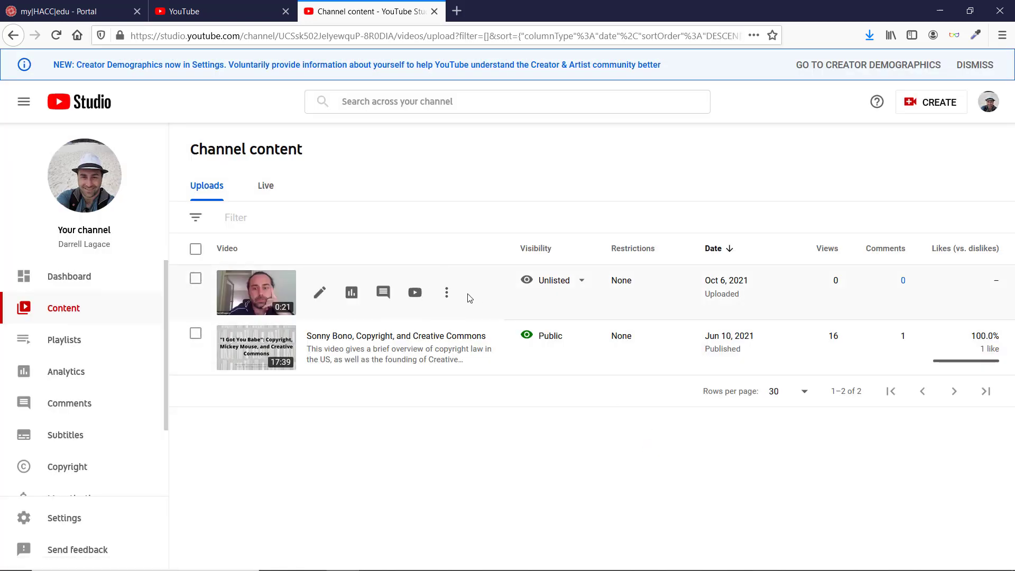
left_click(447, 292)
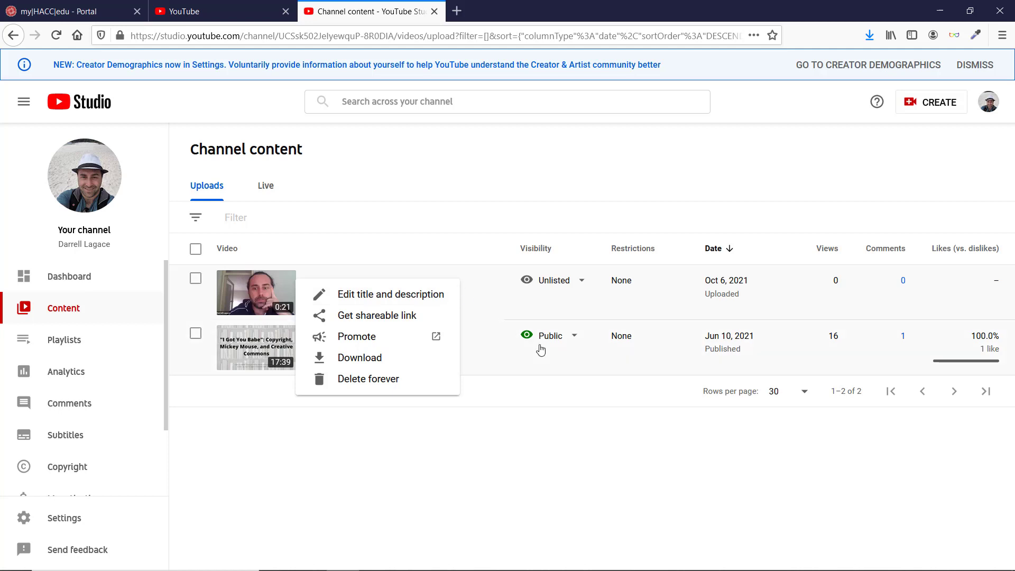
left_click(421, 316)
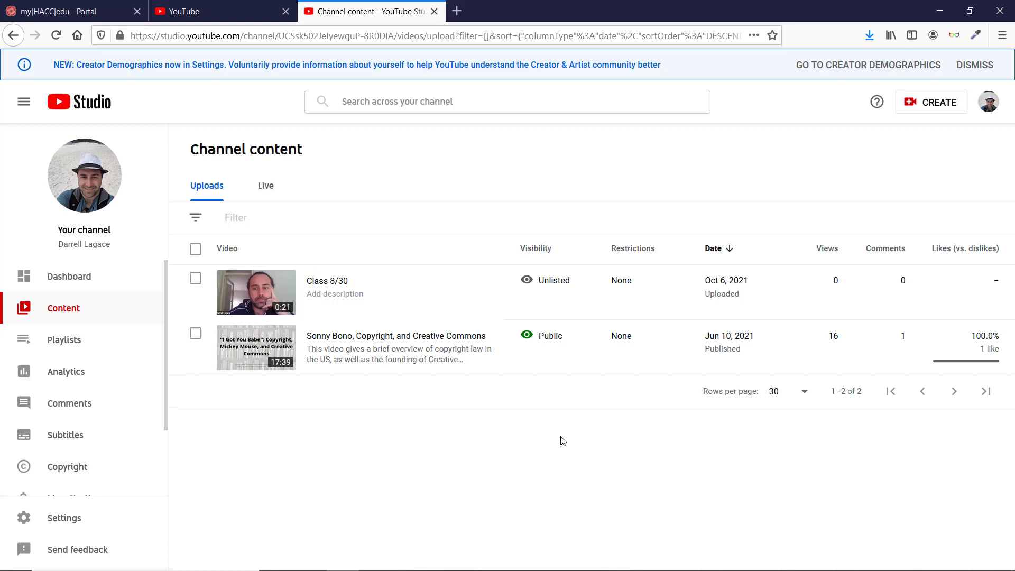
left_click(58, 11)
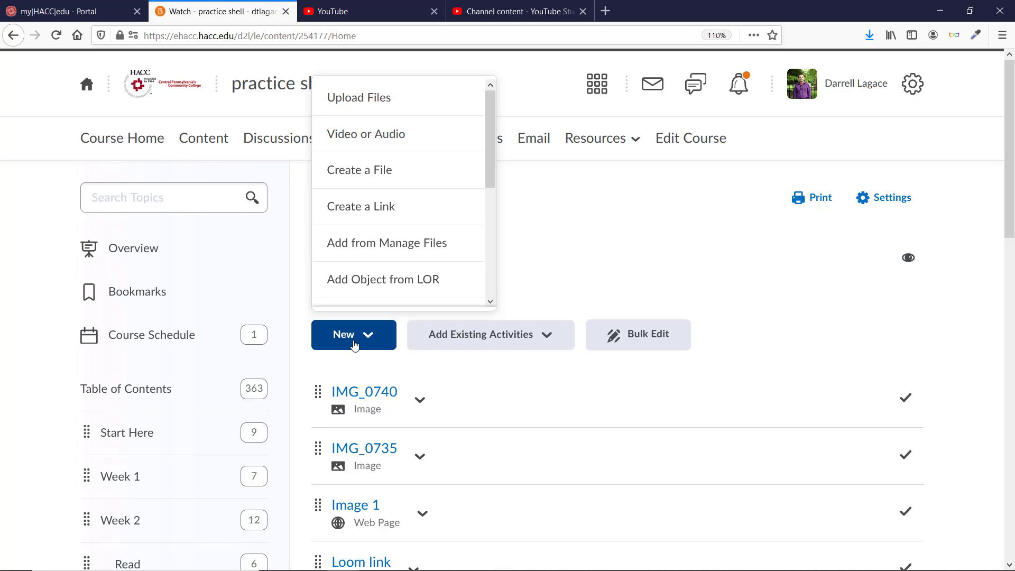
Add the pasted YouTube URL to the Watch module as a Video or Audio topic.
left_click(387, 161)
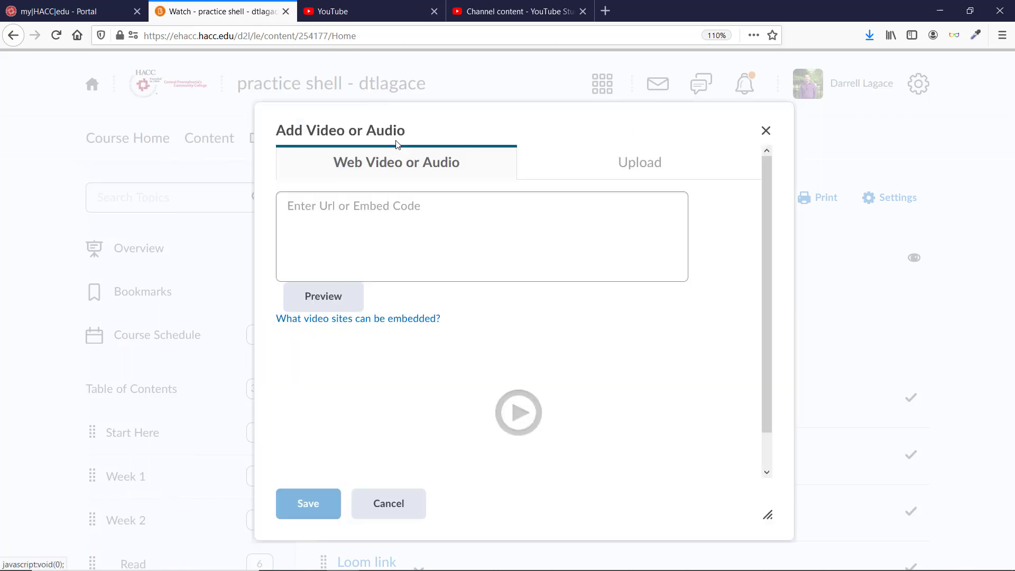
left_click(388, 207)
right_click(388, 217)
left_click(416, 264)
left_click(396, 367)
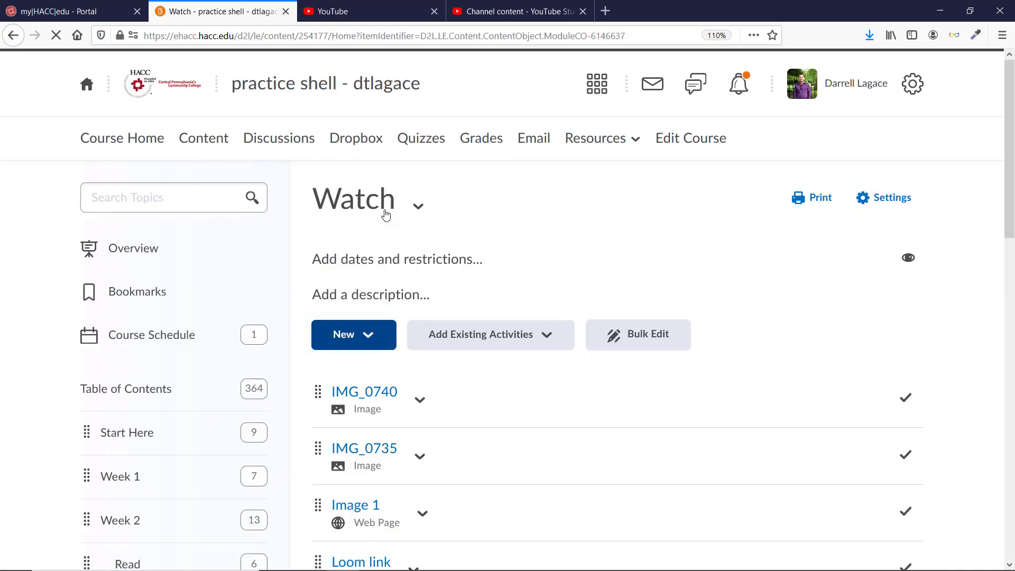
Create an external link topic titled 'video 2' pointing to the YouTube URL.
left_click(423, 245)
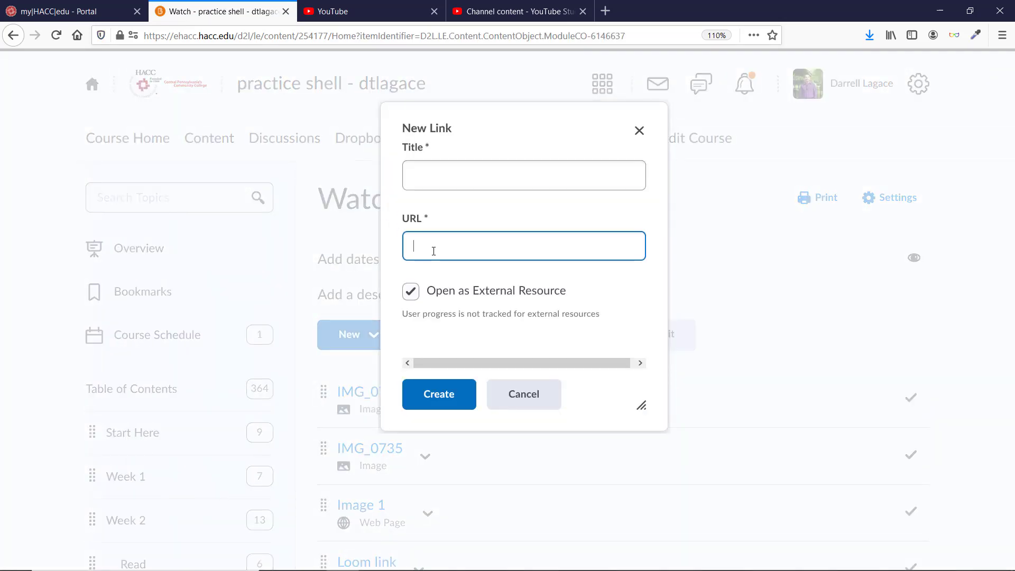
key("ctrl+v")
left_click(433, 183)
type("video 2")
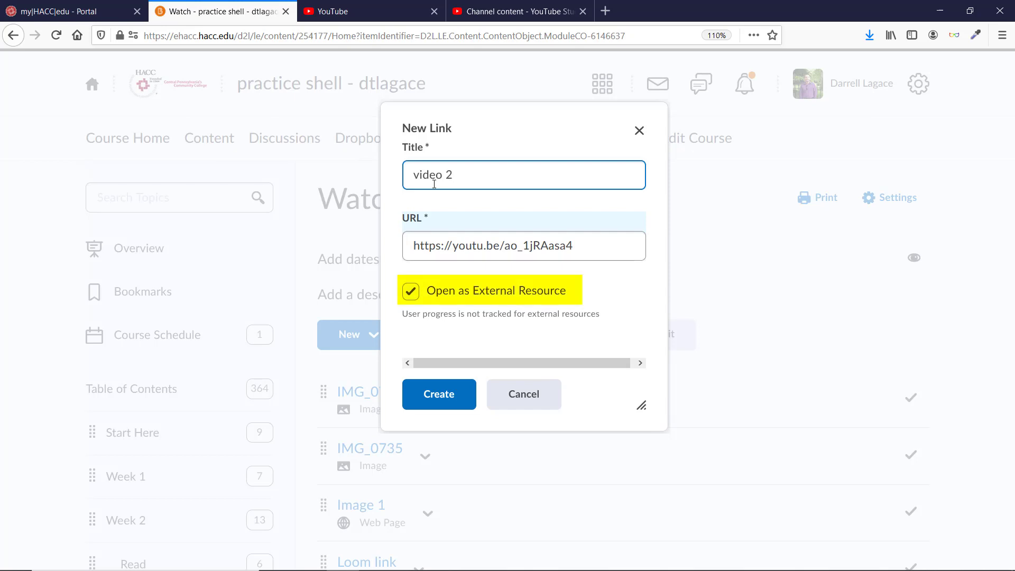
left_click(451, 398)
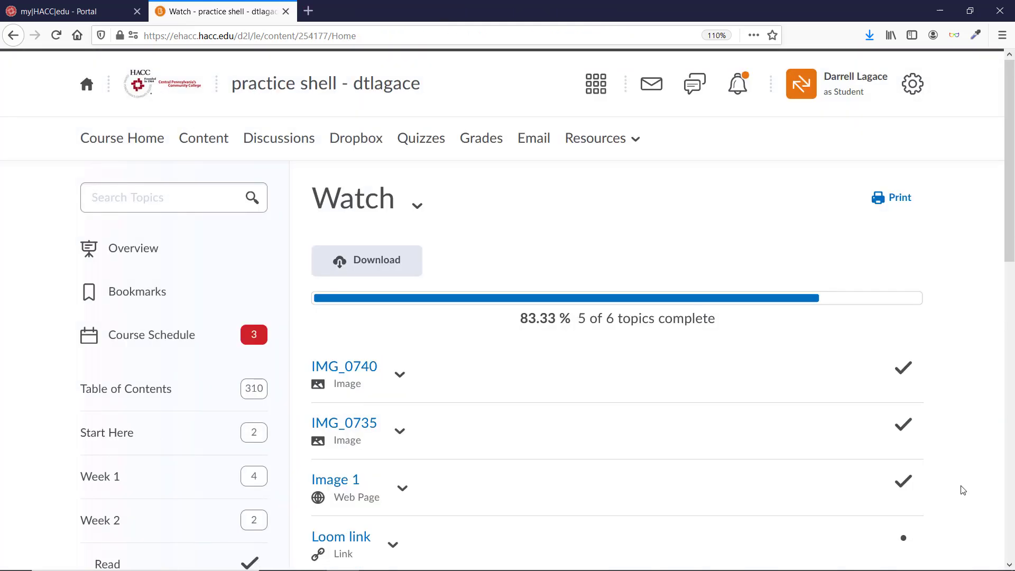
Open the Video or Audio topic, play the embed, seek to about 0:11, pause, and return to Watch.
scroll(963, 490, "down", 5)
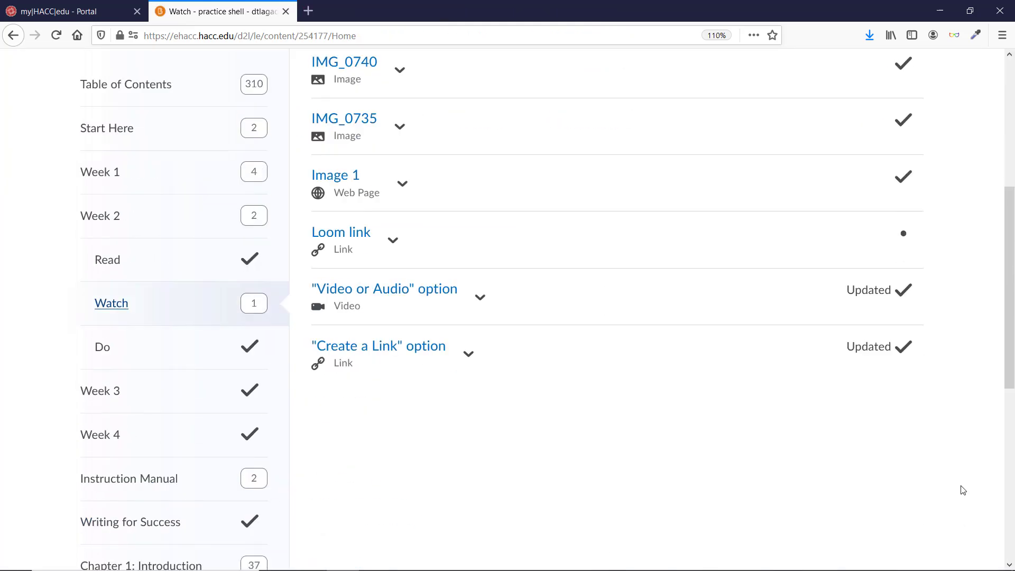
left_click(354, 288)
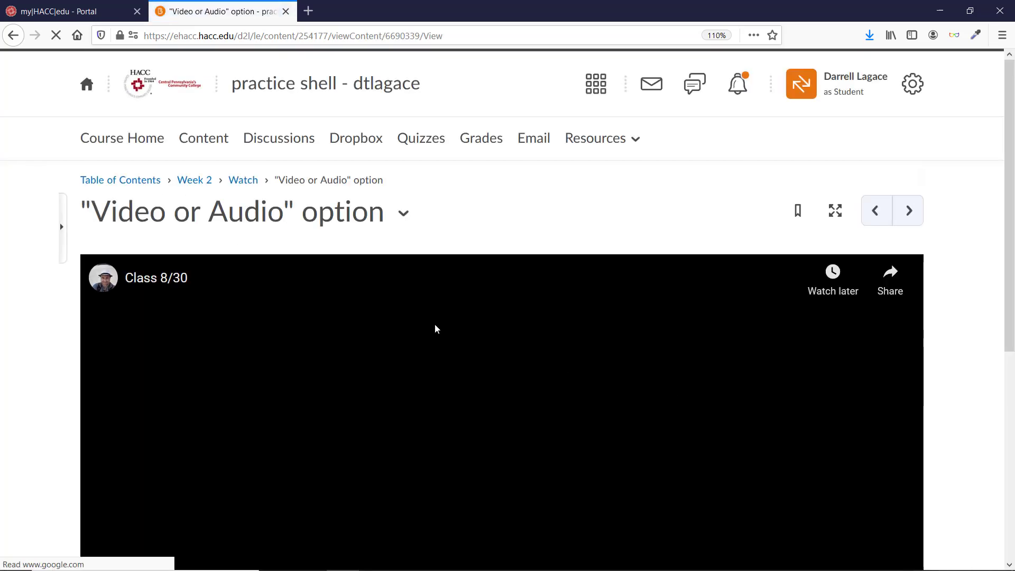
scroll(440, 322, "down", 3)
left_click(501, 358)
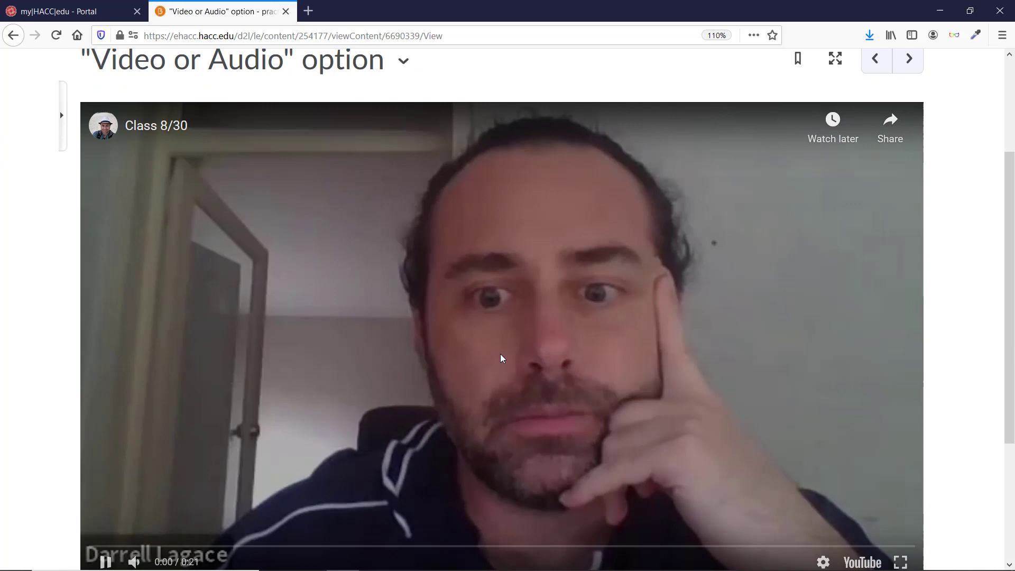
scroll(500, 353, "down", 2)
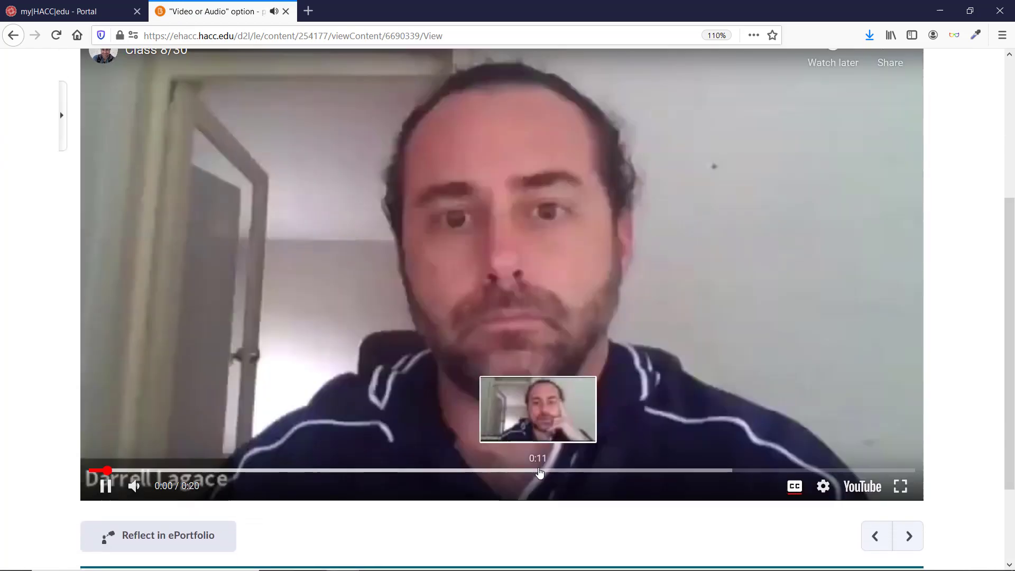
left_click(539, 470)
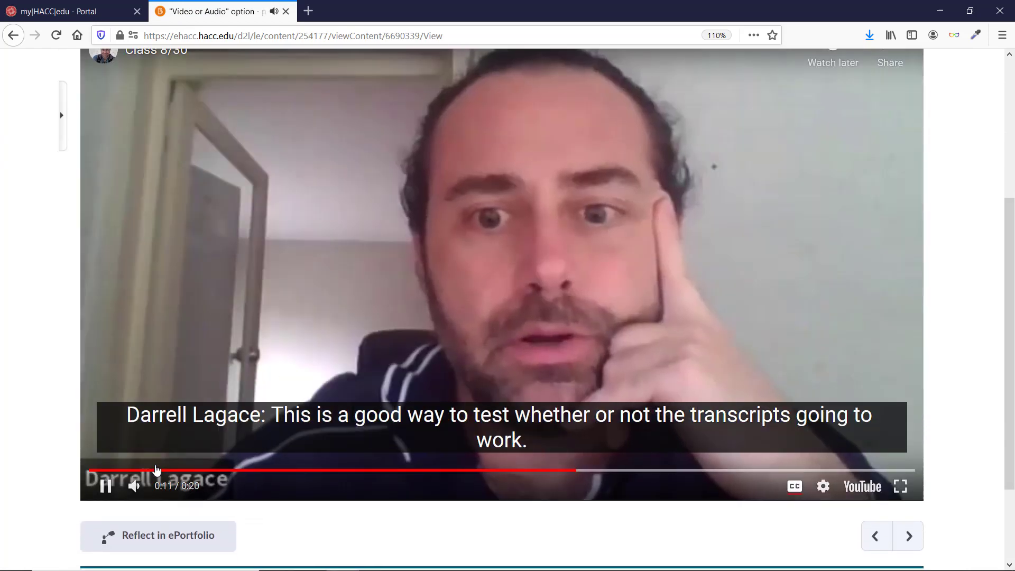
left_click(917, 349)
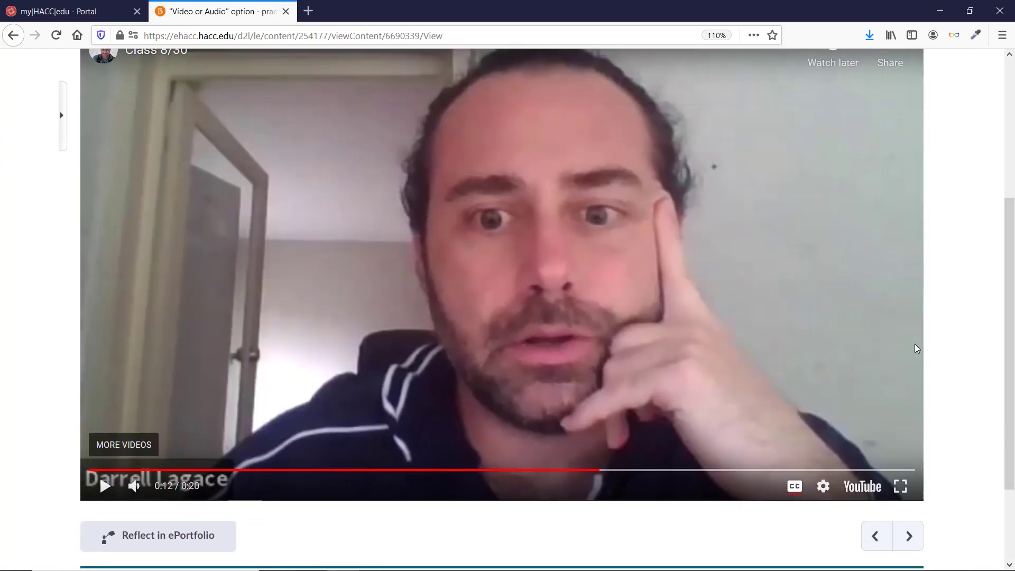
scroll(917, 348, "up", 5)
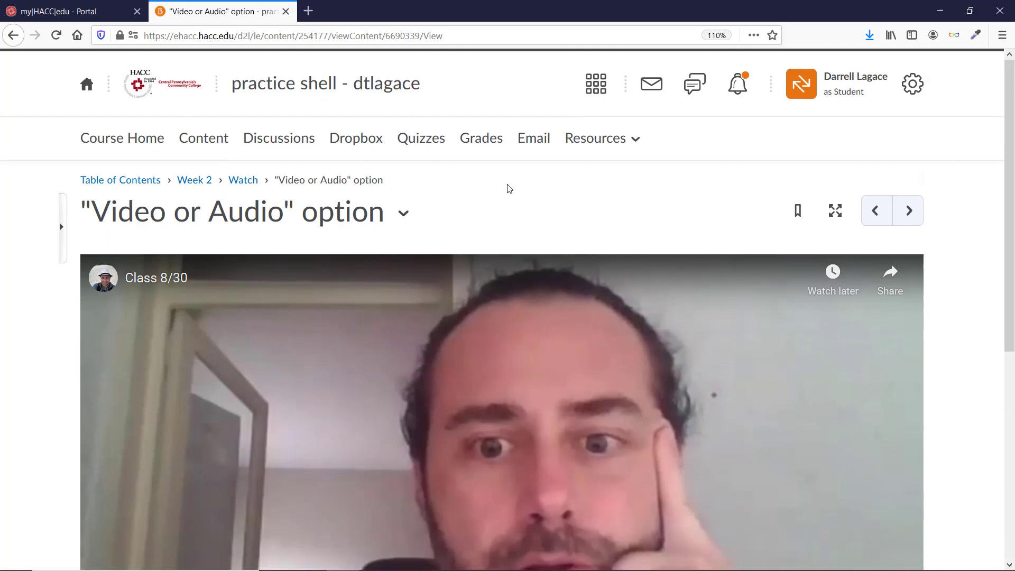
left_click(56, 35)
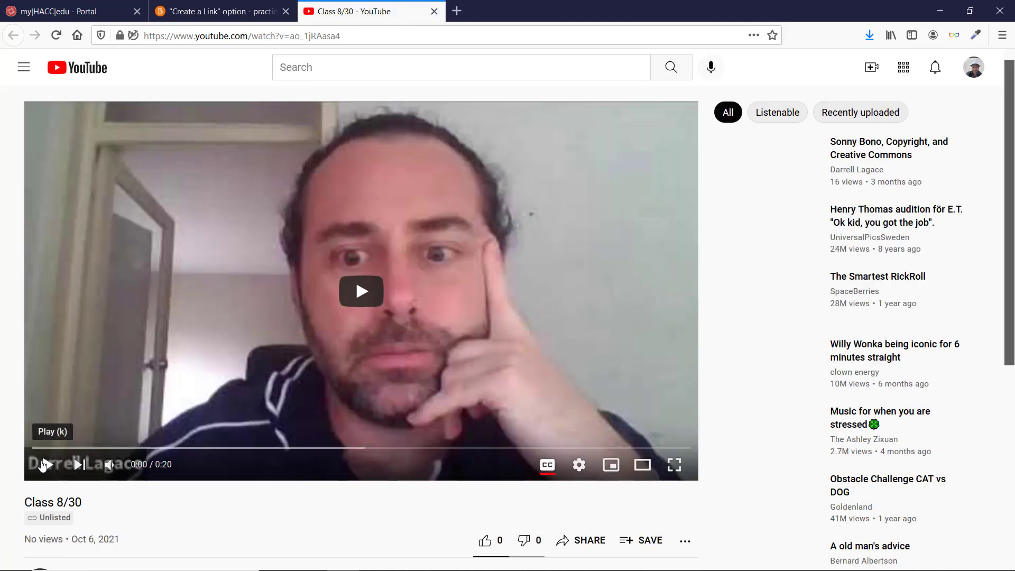
Play Class 8/30 on YouTube, skip to about 0:11, pause, and return to the D2L topic.
left_click(47, 465)
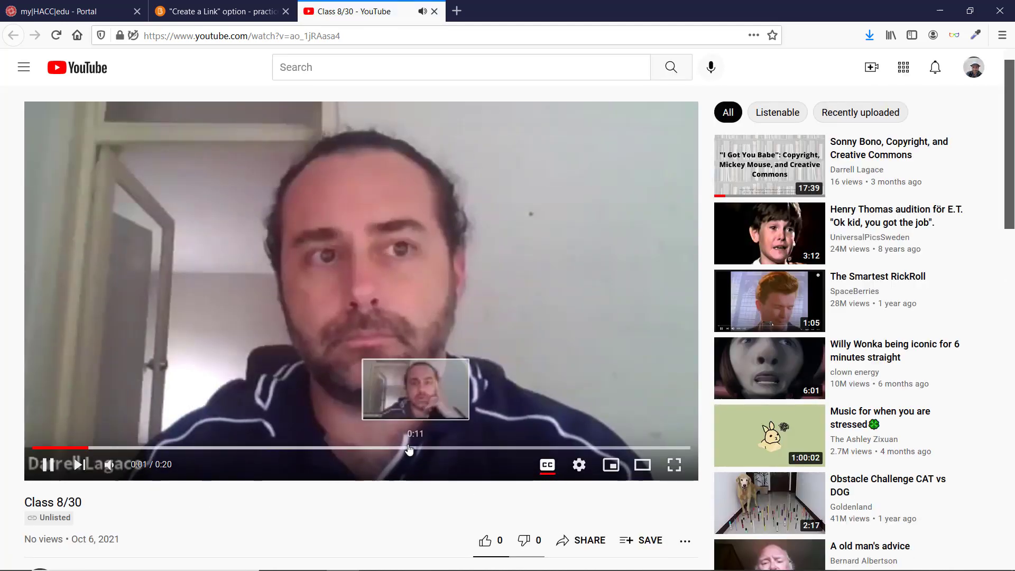
left_click(418, 447)
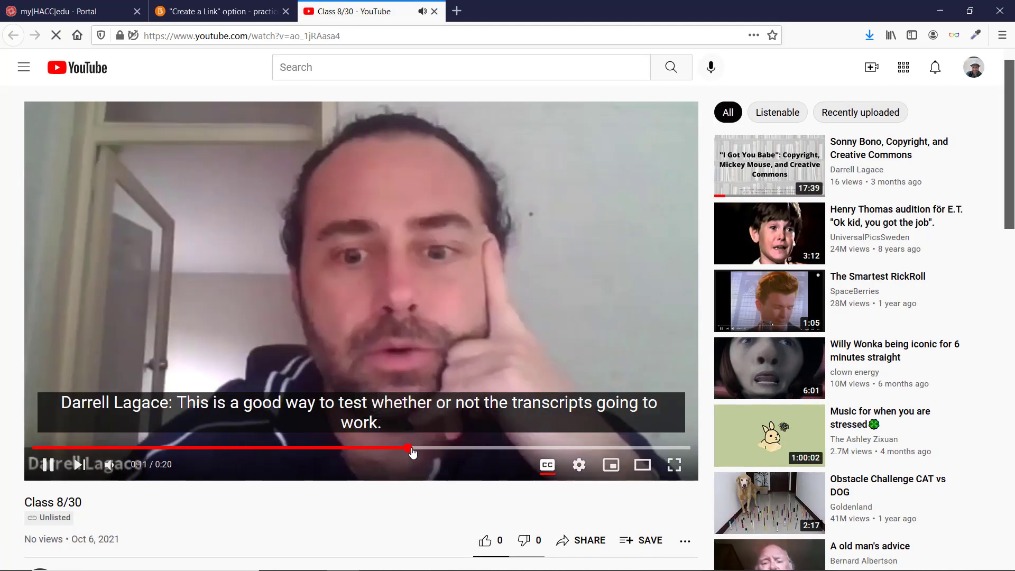
left_click(47, 464)
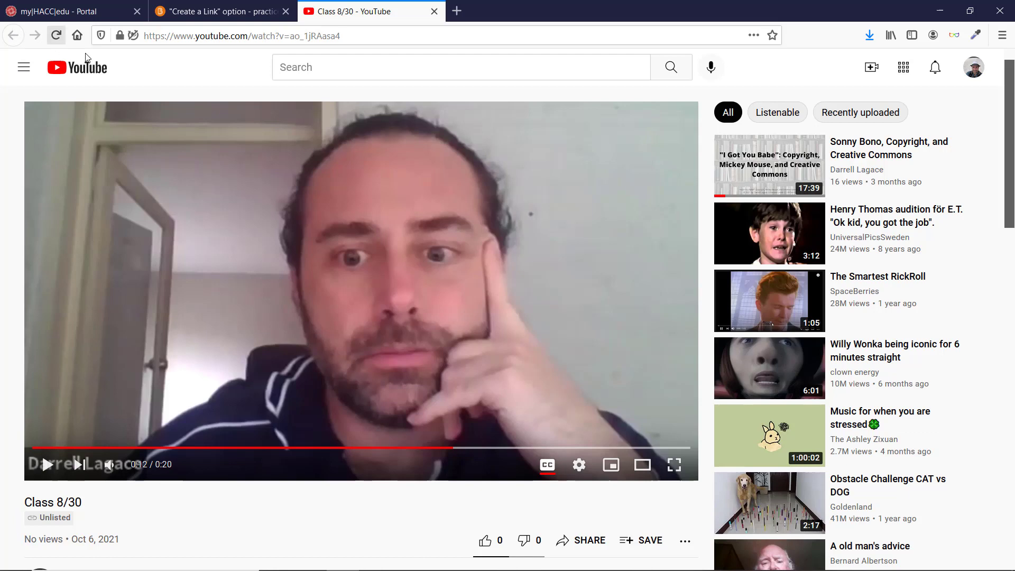
left_click(197, 11)
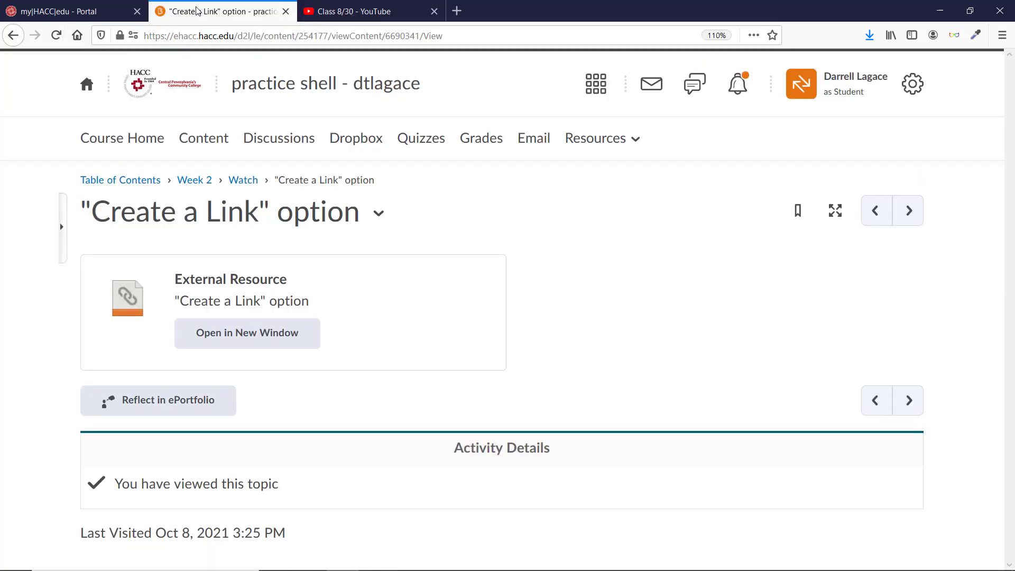